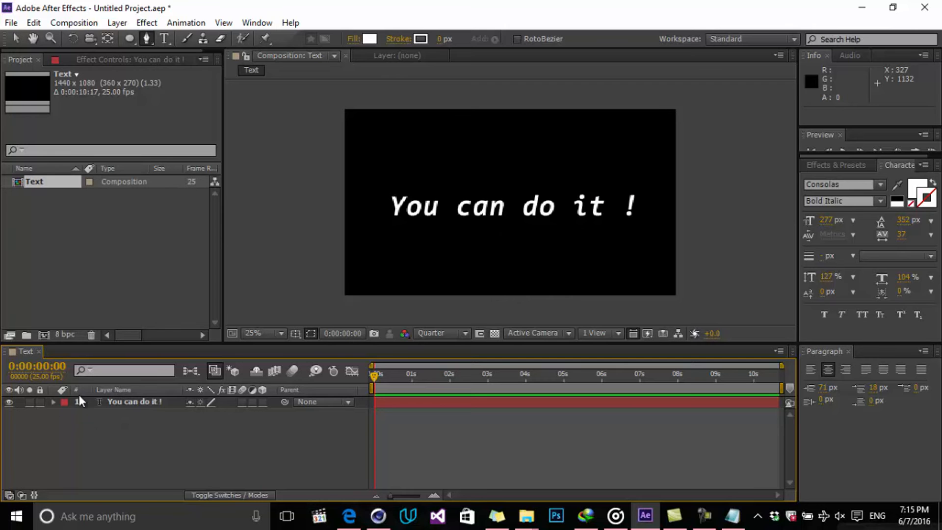
# Expand the "You can do it !" layer to examine its Source Text, Path Options and More Options.
pyautogui.click(53, 401)
pyautogui.click(84, 412)
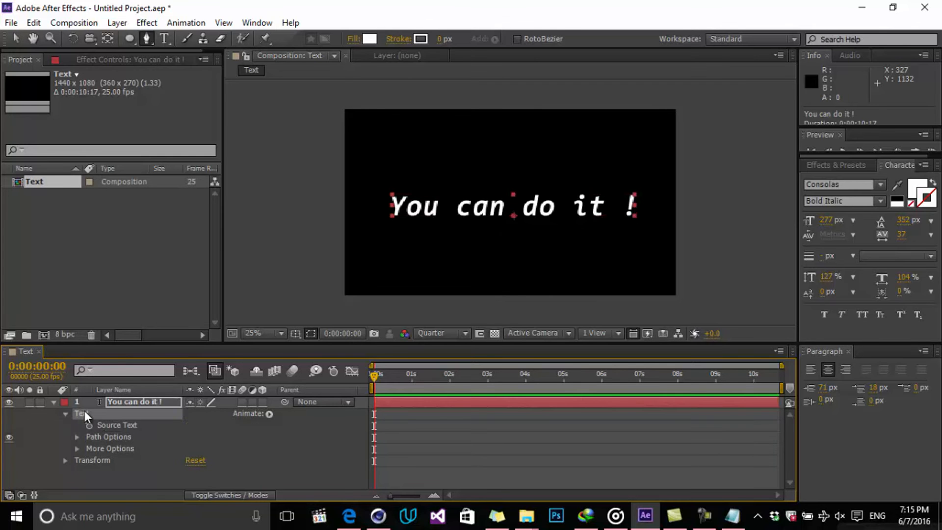
pyautogui.click(116, 439)
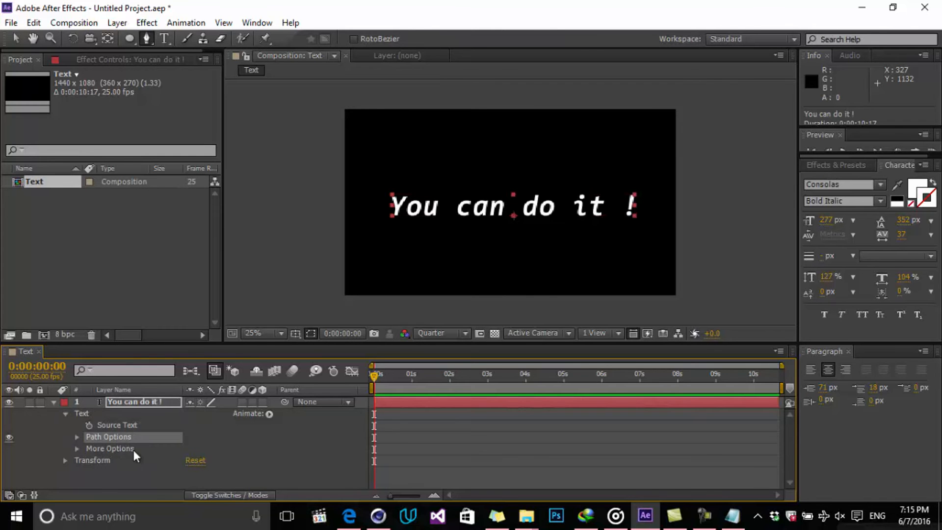
pyautogui.click(245, 449)
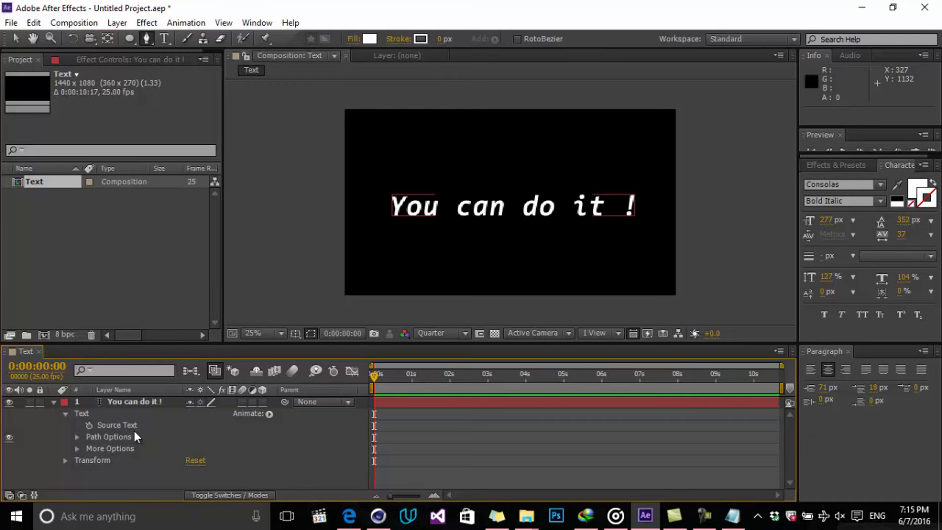
# Keyframe the layer's Source Text at the start, and at 0:00:01:24 delete the word "can" from the text.
pyautogui.click(118, 428)
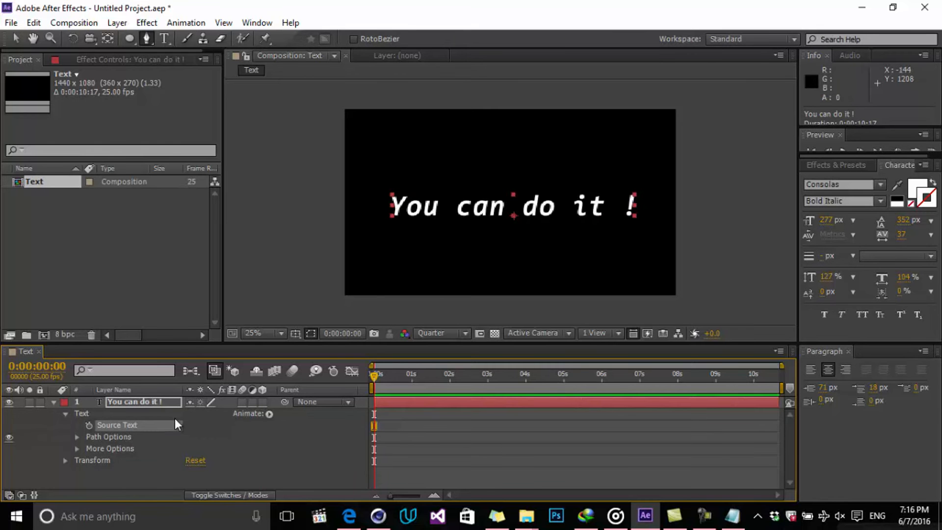
pyautogui.click(90, 425)
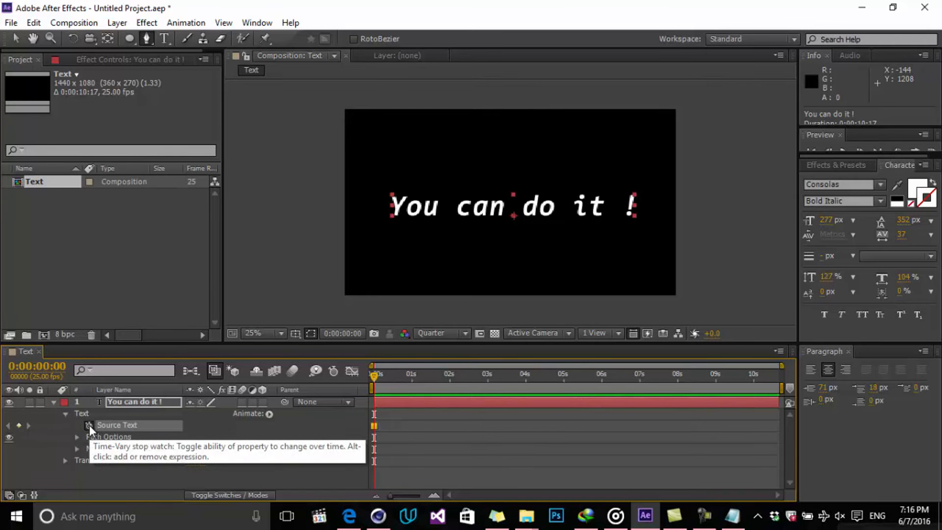
pyautogui.moveTo(391, 388); pyautogui.dragTo(449, 379)
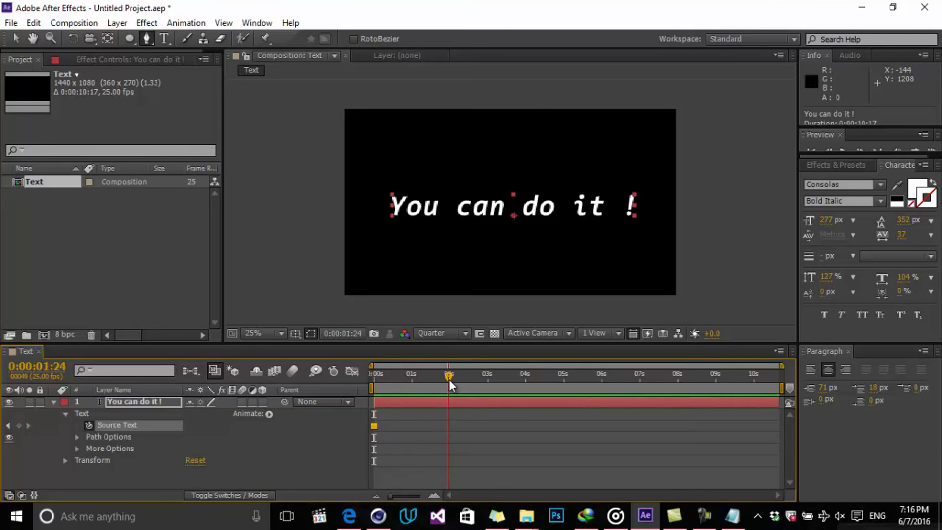
pyautogui.click(16, 38)
pyautogui.doubleClick(490, 216)
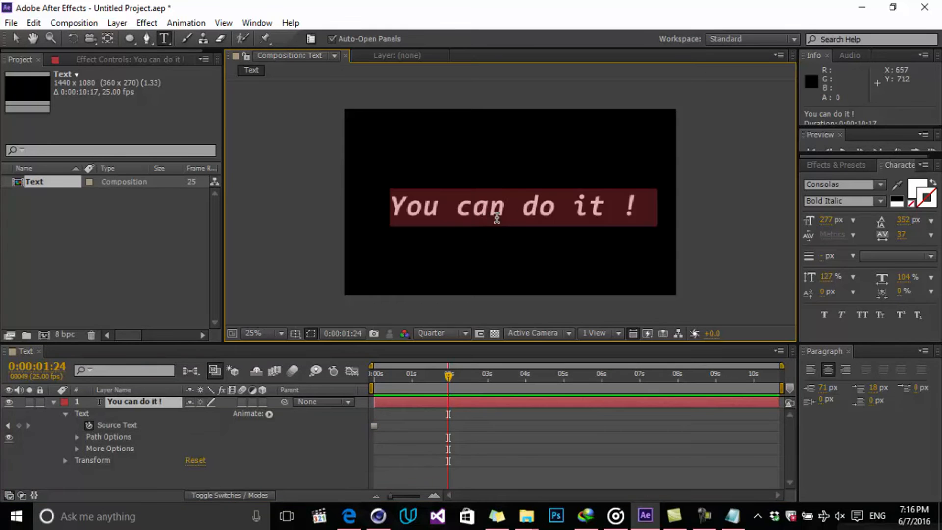
pyautogui.doubleClick(490, 209)
pyautogui.moveTo(437, 192); pyautogui.dragTo(499, 195)
pyautogui.press('BackSpace')
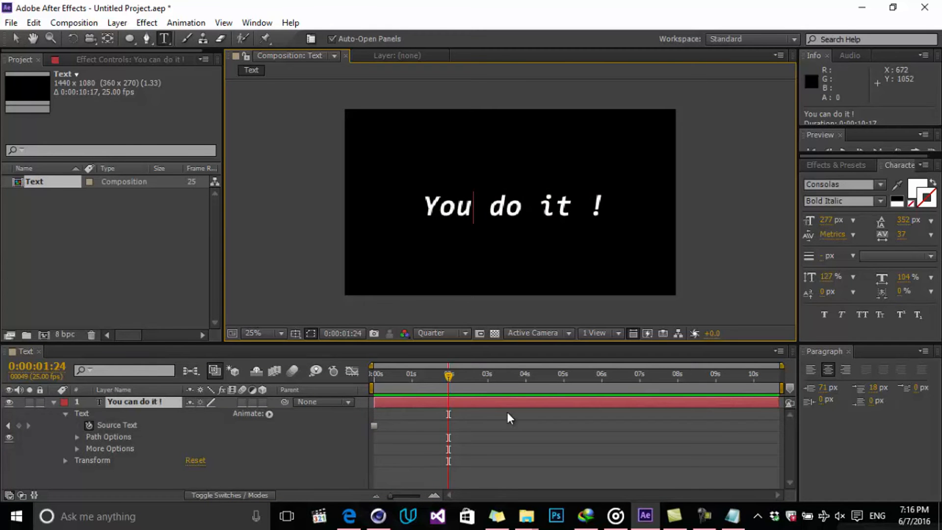
# Return to the start of the timeline and remove the Source Text keyframes.
pyautogui.click(496, 463)
pyautogui.moveTo(440, 379); pyautogui.dragTo(376, 398)
pyautogui.click(90, 426)
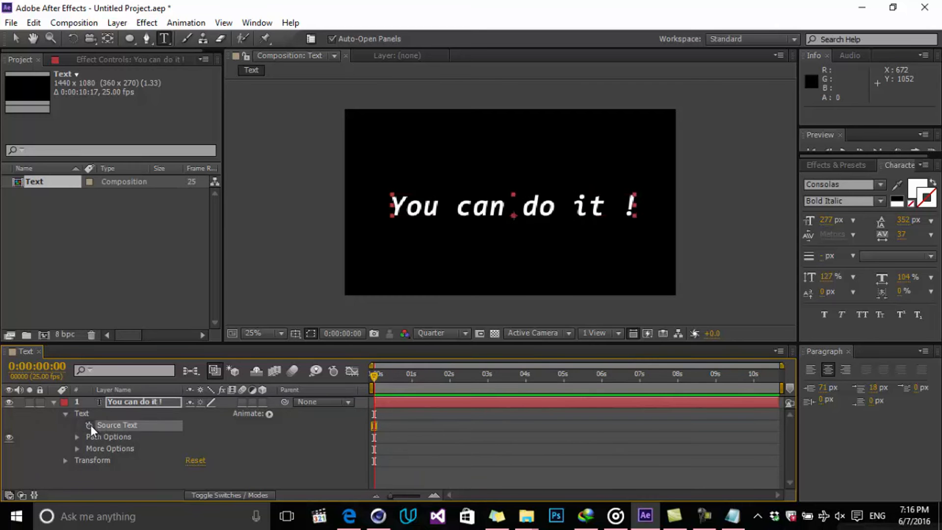
# Expand the Path Options and draw a nearly circular ellipse mask over the middle of the text layer.
pyautogui.click(84, 438)
pyautogui.click(77, 436)
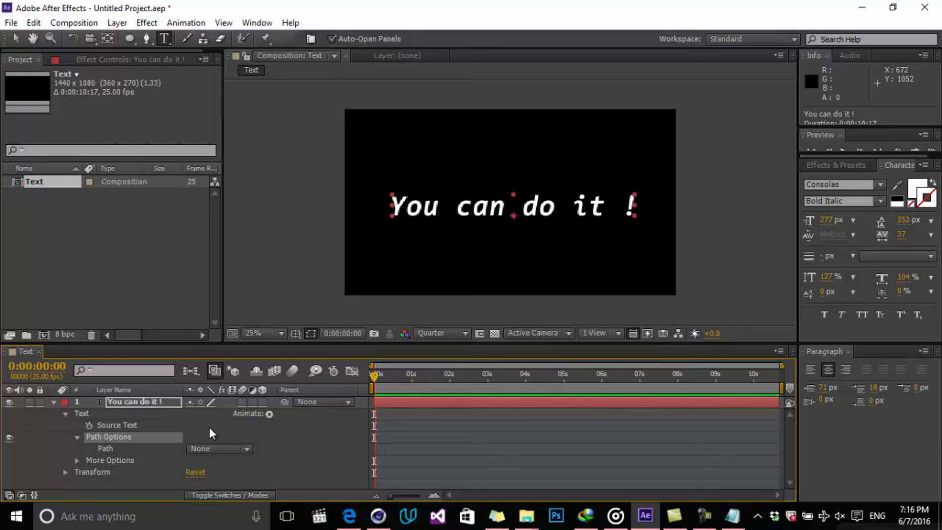
pyautogui.click(130, 39)
pyautogui.click(181, 69)
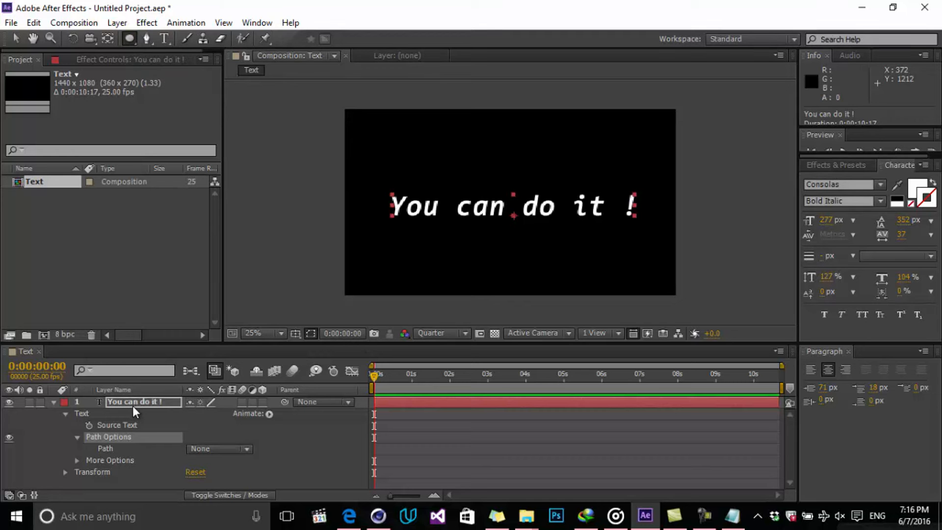
pyautogui.click(145, 404)
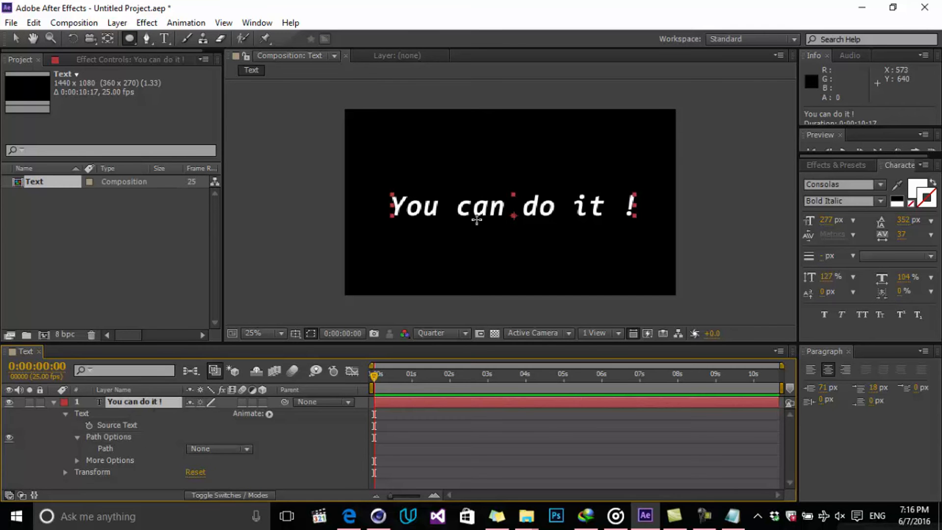
pyautogui.moveTo(453, 163); pyautogui.dragTo(600, 303)
# Move the ellipse mask upward so it is roughly centred vertically on the text line.
pyautogui.press('v')
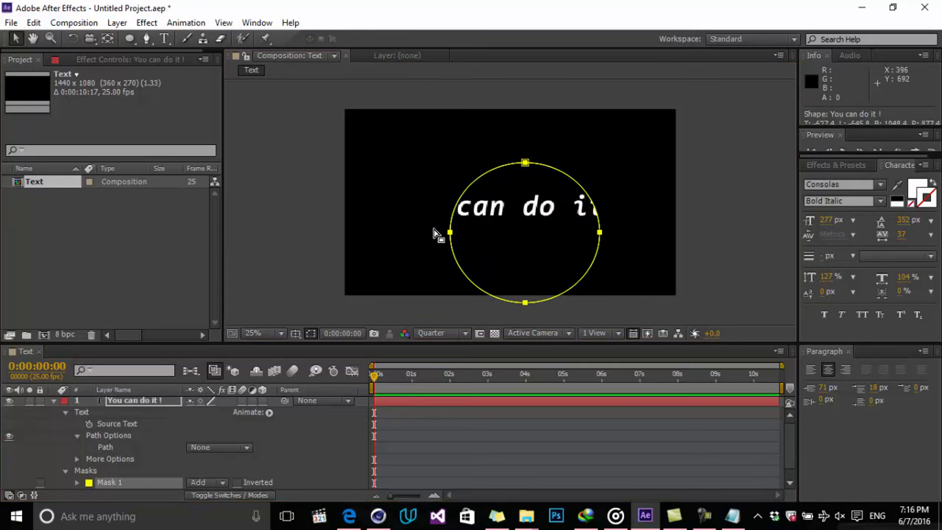
pyautogui.doubleClick(450, 233)
pyautogui.moveTo(517, 238); pyautogui.dragTo(512, 207)
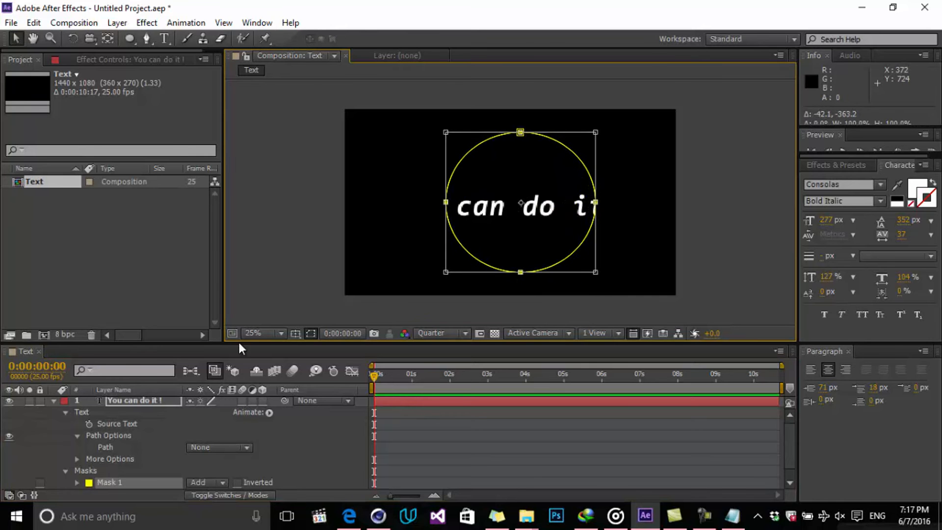
# Set the text layer's Path option to Mask 1 so the text follows the ellipse.
pyautogui.scroll(-1, 130, 440)
pyautogui.click(124, 437)
pyautogui.scroll(1, 75, 462)
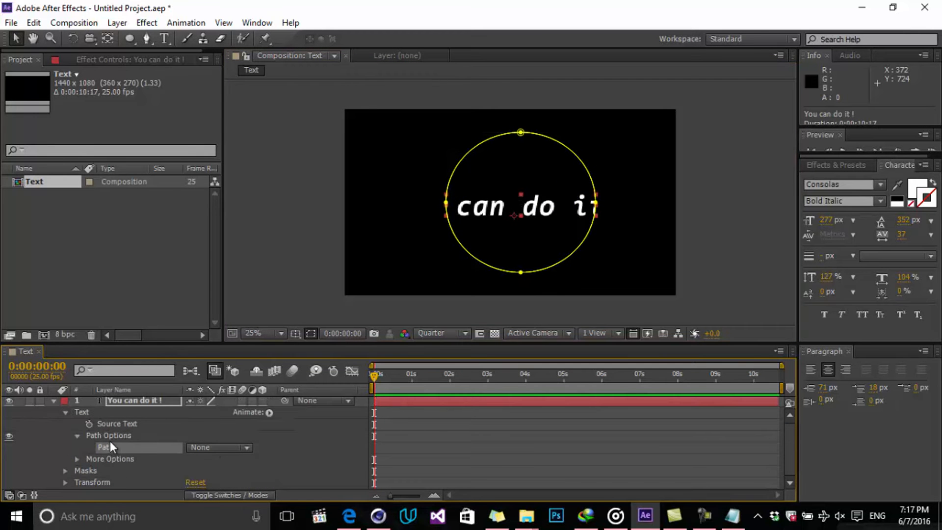
pyautogui.click(202, 447)
pyautogui.click(226, 481)
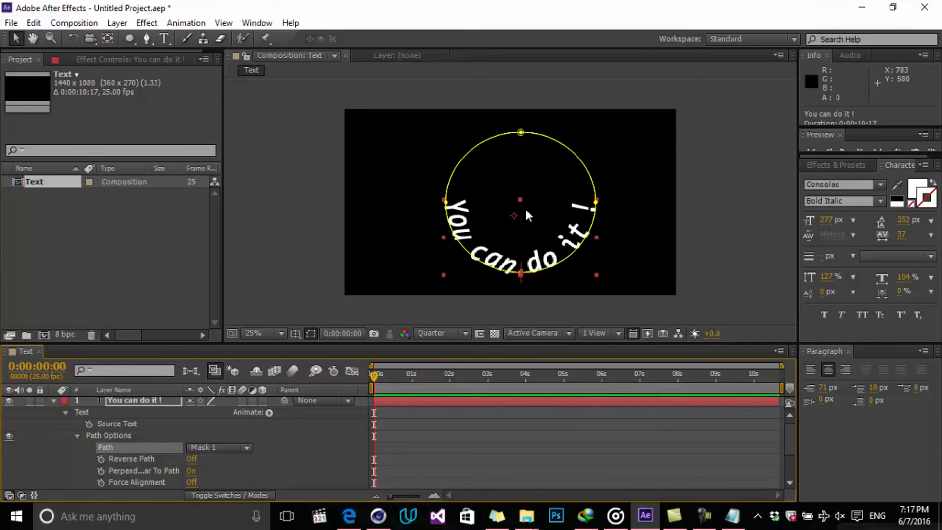
# Toggle Reverse Path to compare its effect, leaving it on.
pyautogui.scroll(-1, 205, 452)
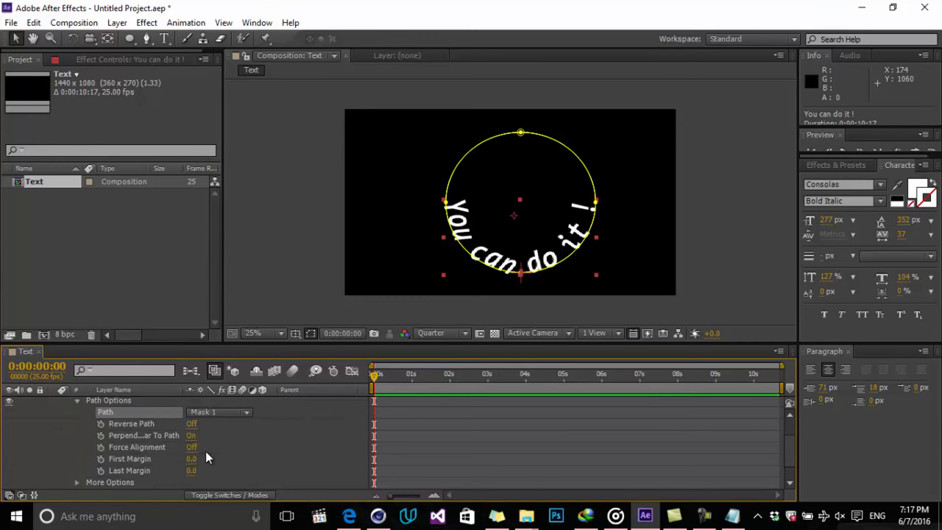
pyautogui.click(193, 425)
pyautogui.click(193, 424)
pyautogui.click(192, 425)
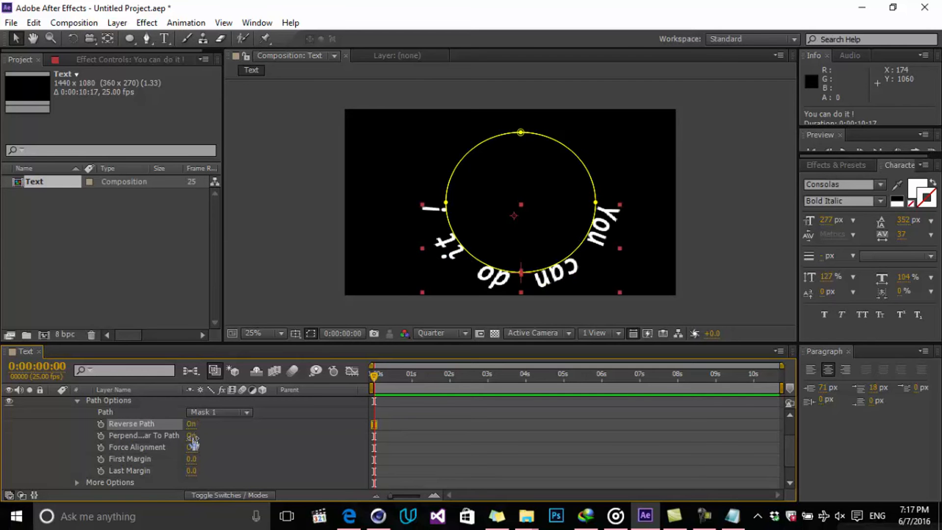
# Toggle Perpendicular To Path repeatedly to compare its effect, leaving it off.
pyautogui.click(192, 437)
pyautogui.click(193, 437)
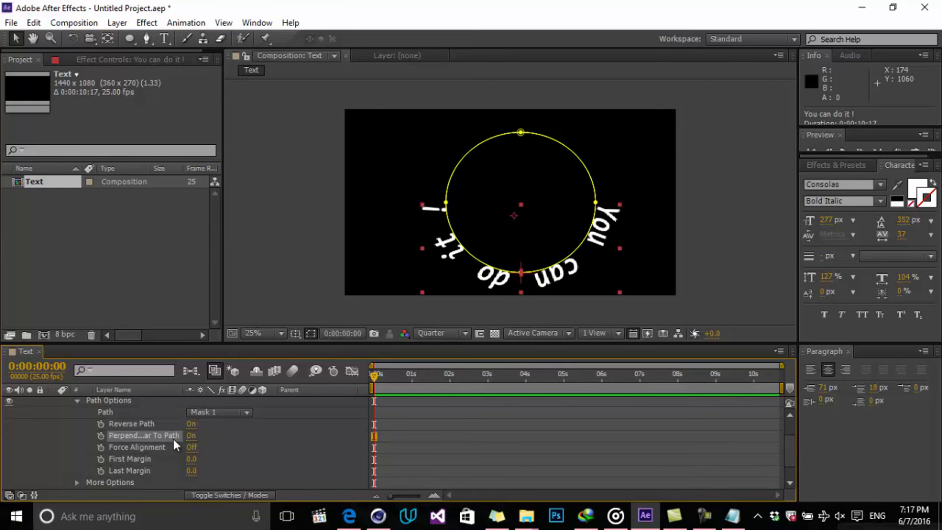
pyautogui.click(191, 436)
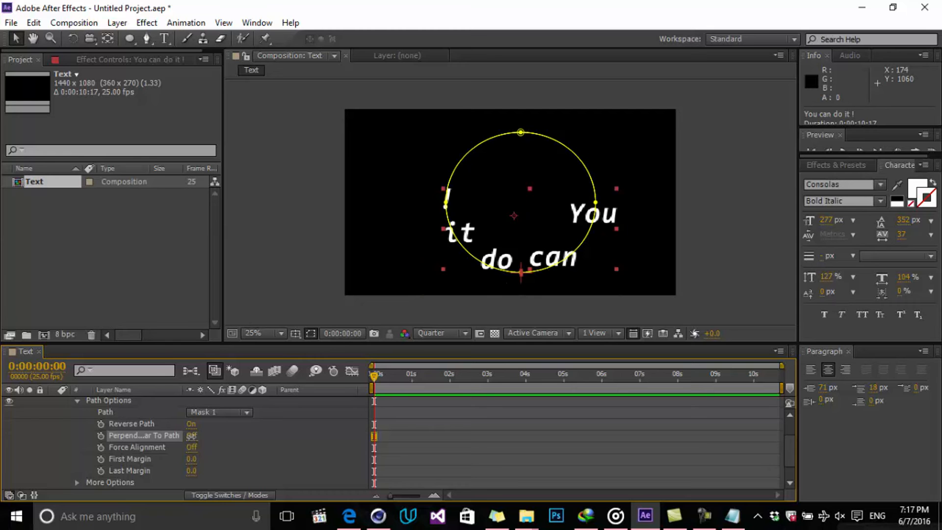
pyautogui.click(192, 436)
pyautogui.click(192, 436)
pyautogui.click(191, 435)
pyautogui.click(192, 435)
# Toggle Force Alignment on and off to compare its effect, leaving it off.
pyautogui.click(191, 447)
pyautogui.click(192, 448)
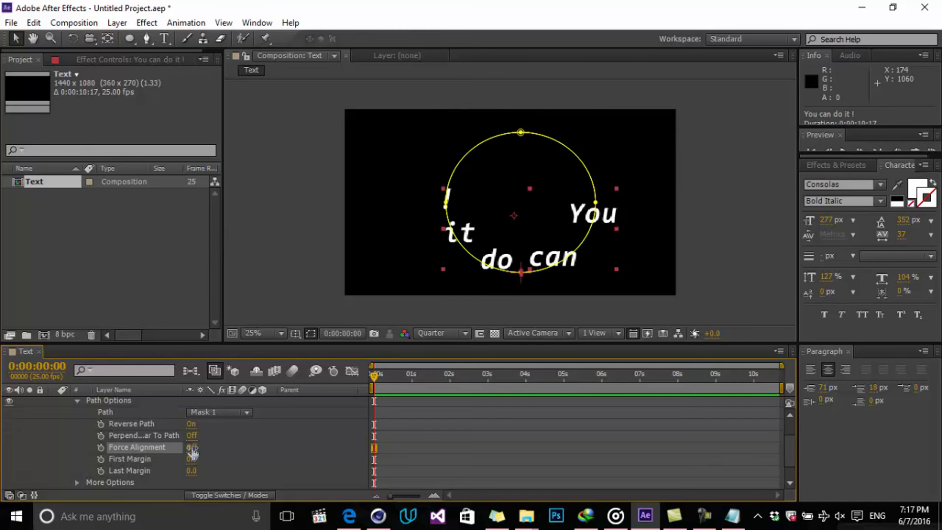
pyautogui.click(192, 448)
pyautogui.click(191, 448)
# Set First Margin to 235 and keyframe it at the start of the timeline.
pyautogui.moveTo(192, 459); pyautogui.dragTo(275, 459)
pyautogui.moveTo(810, 290); pyautogui.dragTo(289, 394)
pyautogui.click(101, 459)
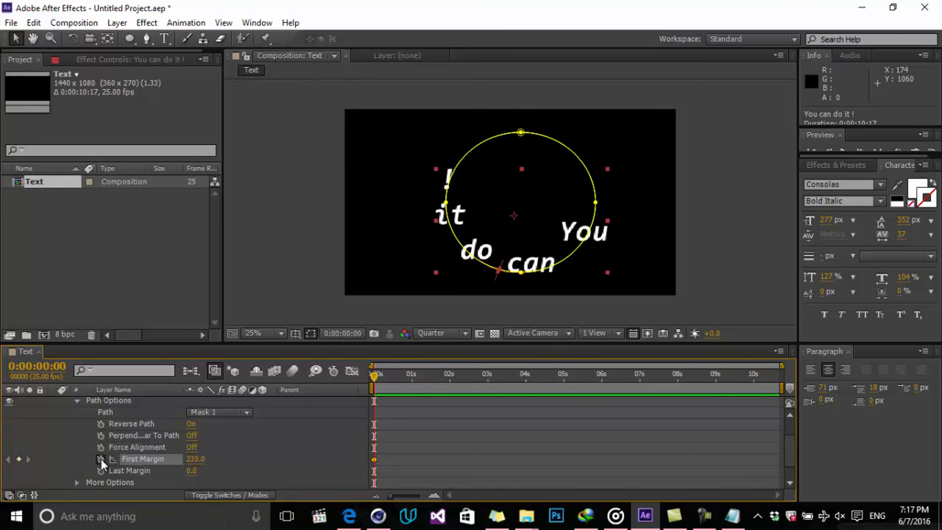
# Add a First Margin keyframe of 1989 at 0:00:02:01.
pyautogui.click(451, 379)
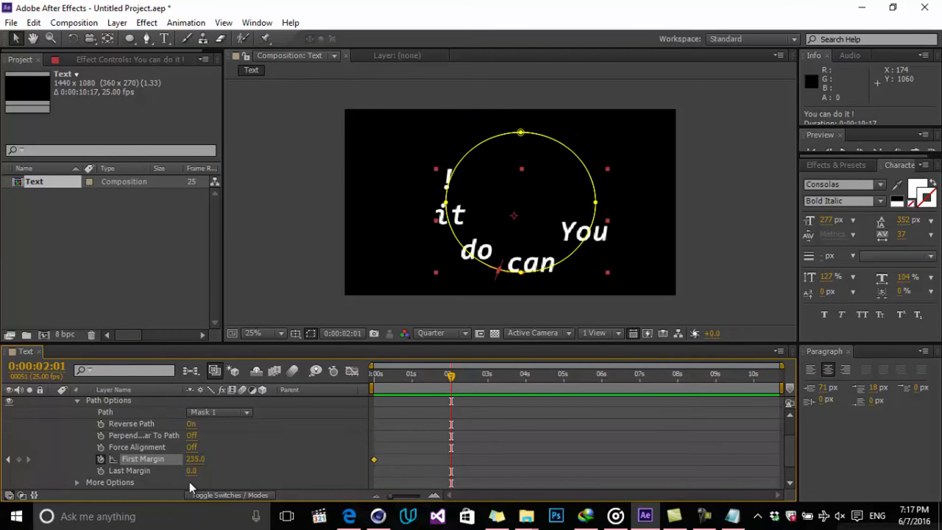
pyautogui.moveTo(196, 462); pyautogui.dragTo(611, 431)
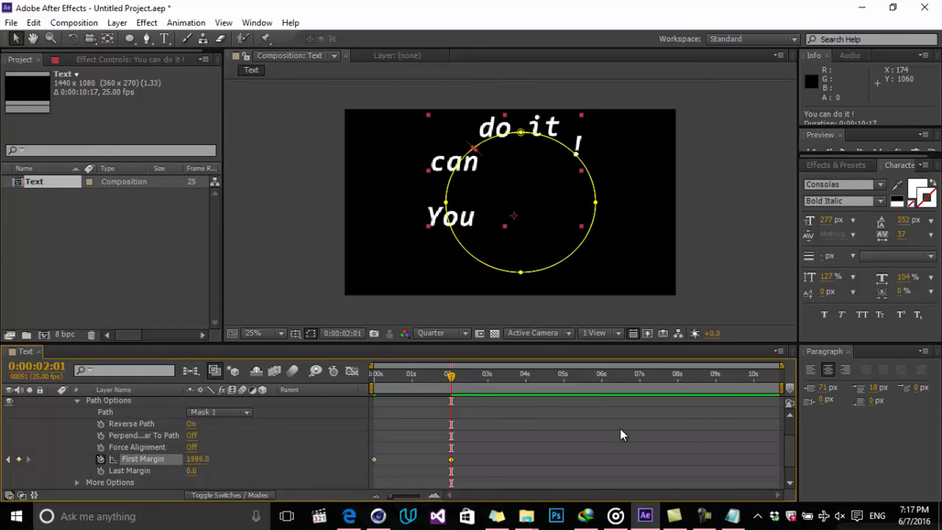
pyautogui.click(621, 429)
# Enlarge the Preview controls, run a RAM preview of the text moving along the path, and scrub through the animation.
pyautogui.moveTo(452, 373); pyautogui.dragTo(338, 387)
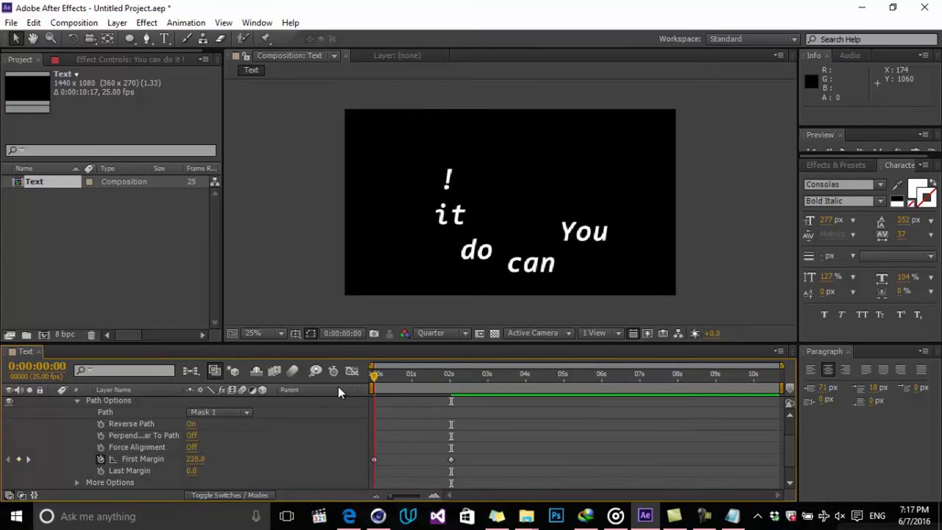
pyautogui.click(929, 151)
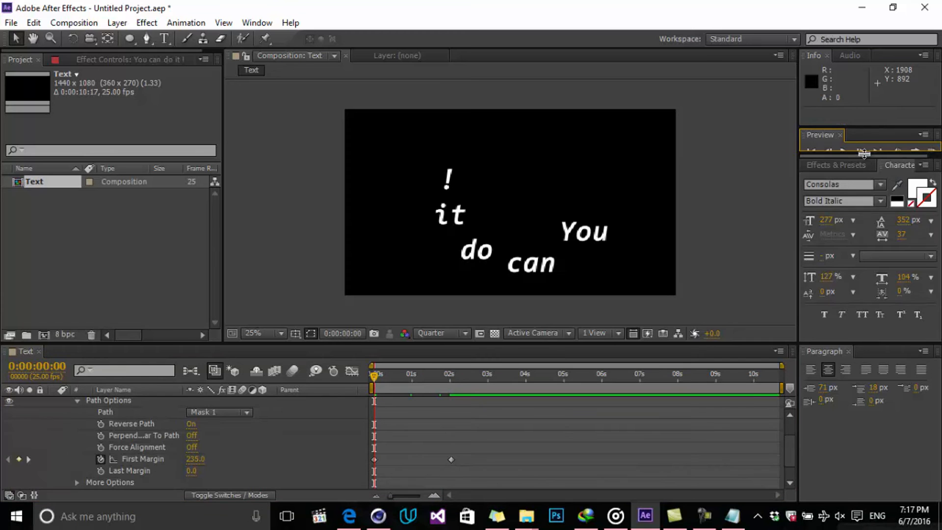
pyautogui.moveTo(866, 158); pyautogui.dragTo(858, 198)
pyautogui.click(932, 168)
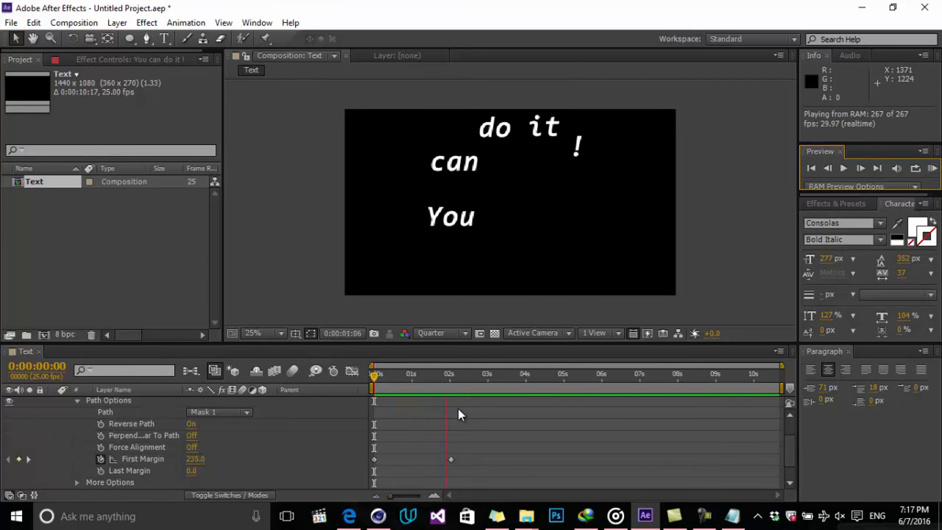
pyautogui.press('space')
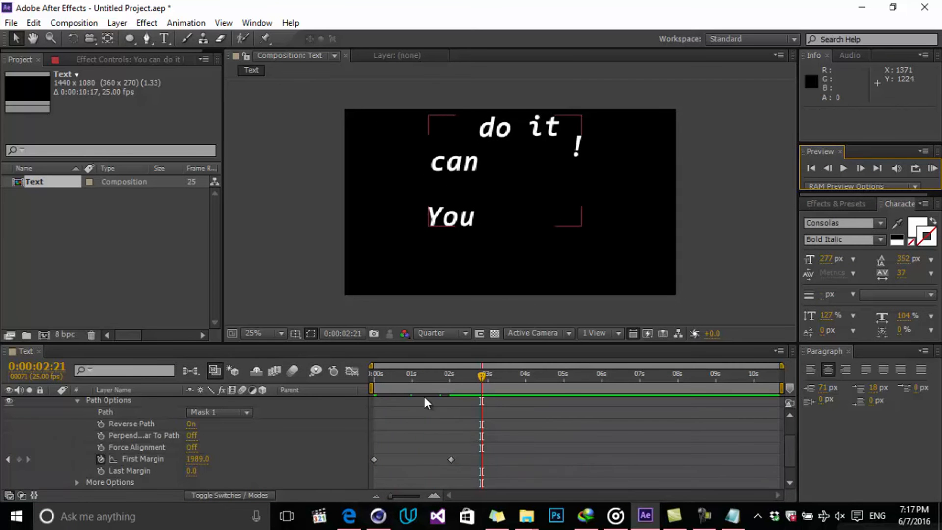
pyautogui.moveTo(376, 381); pyautogui.dragTo(462, 383)
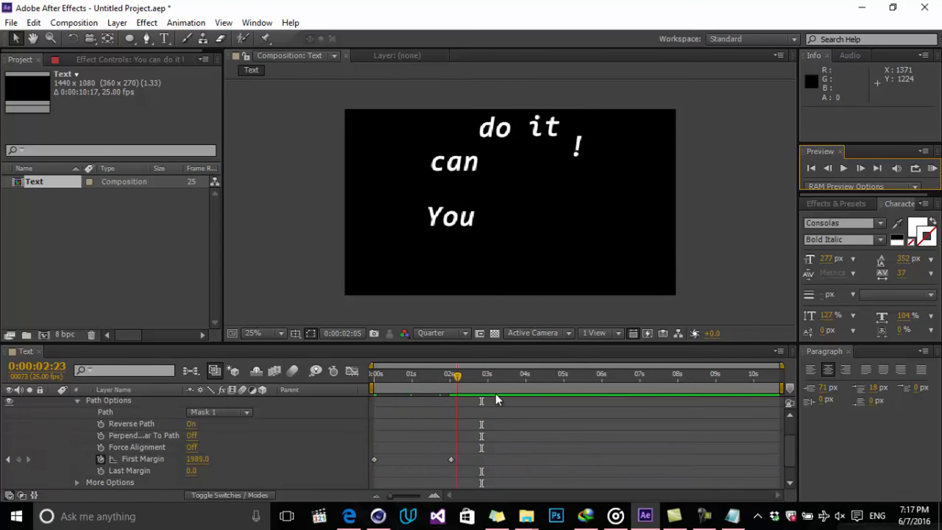
pyautogui.press('Home')
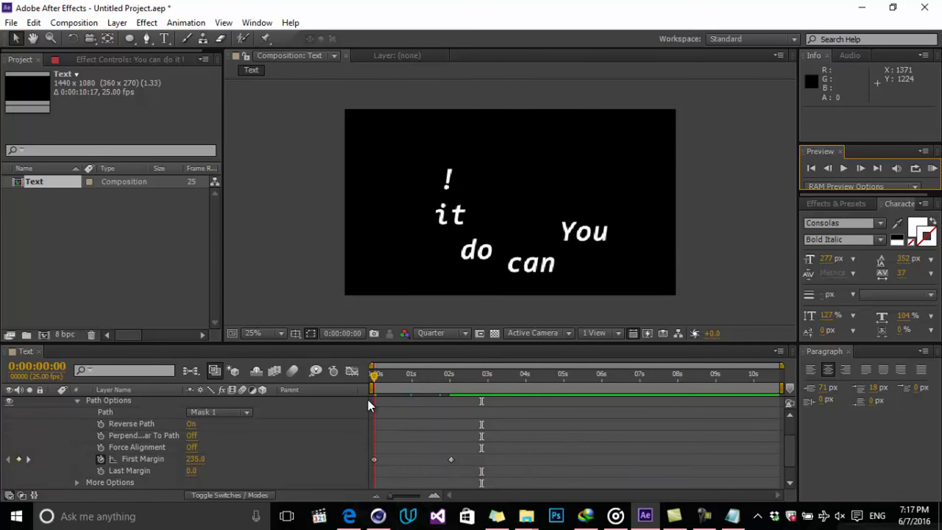
# Remove the First Margin keyframes at the start of the timeline.
pyautogui.click(98, 460)
pyautogui.scroll(1, 84, 449)
pyautogui.scroll(-1, 129, 458)
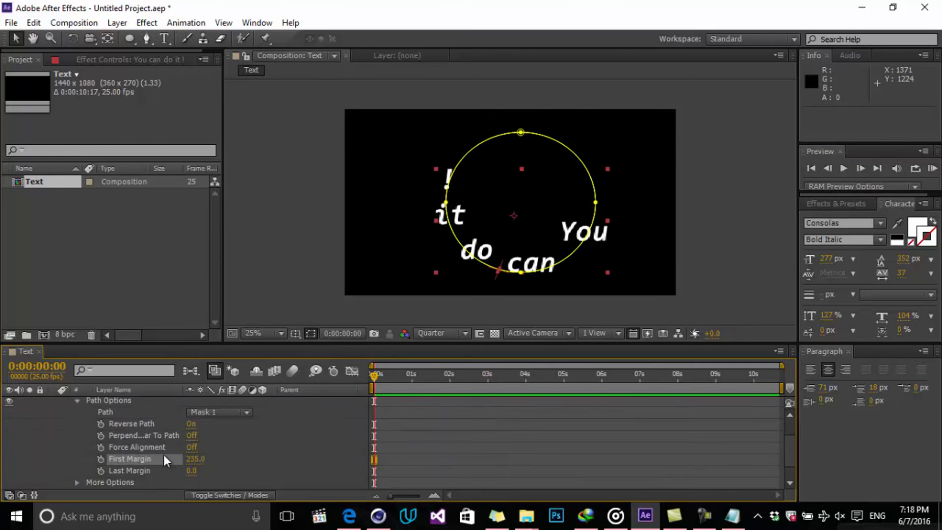
# Set the text layer's Path option to None and delete its masks.
pyautogui.click(220, 411)
pyautogui.click(211, 423)
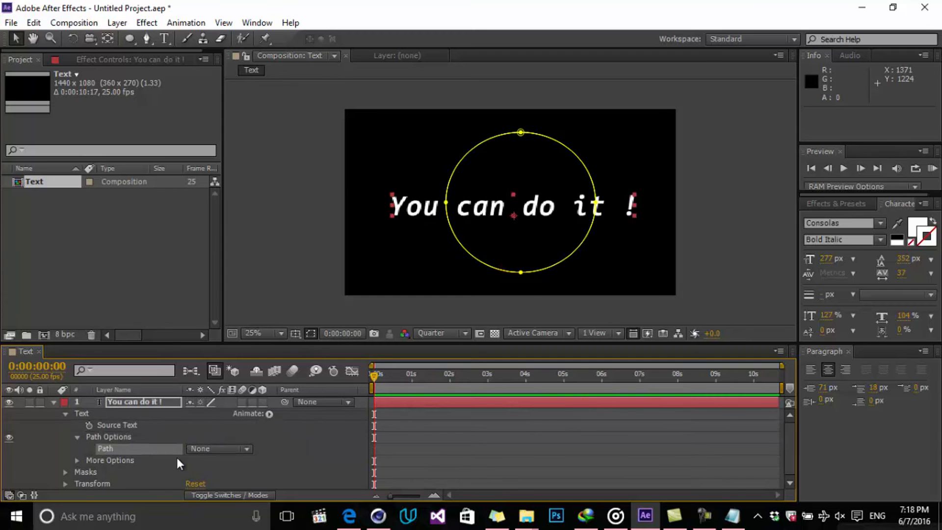
pyautogui.click(93, 472)
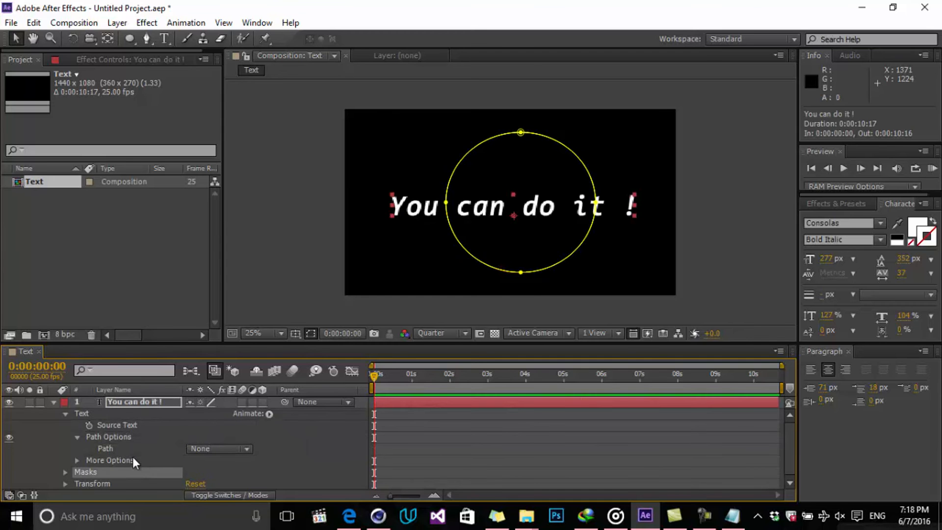
pyautogui.press('Delete')
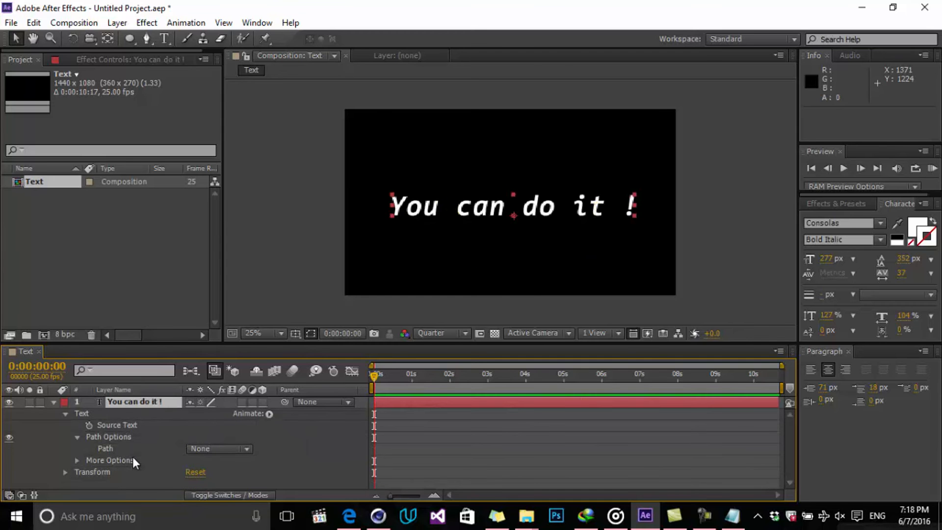
# Collapse the Path Options and expand the text layer's More Options.
pyautogui.click(77, 437)
pyautogui.click(77, 450)
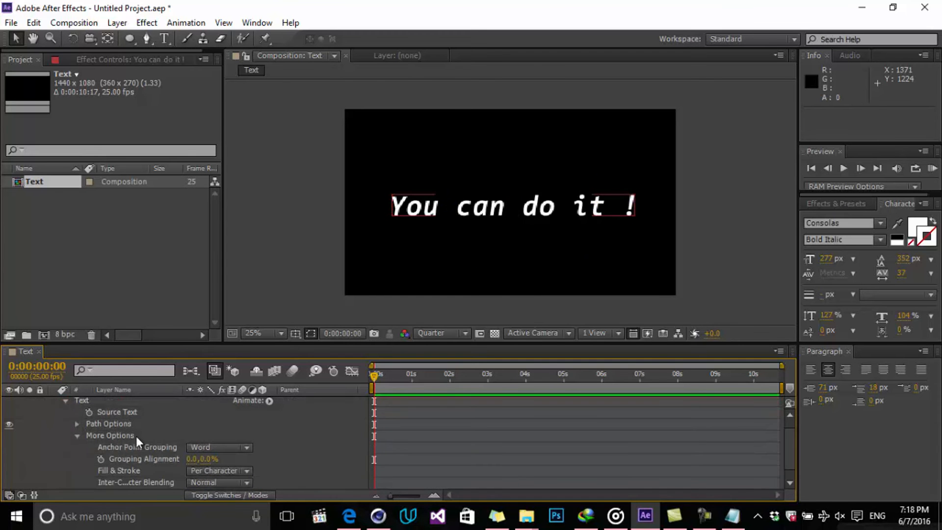
# Collapse the text layer's More Options.
pyautogui.click(399, 243)
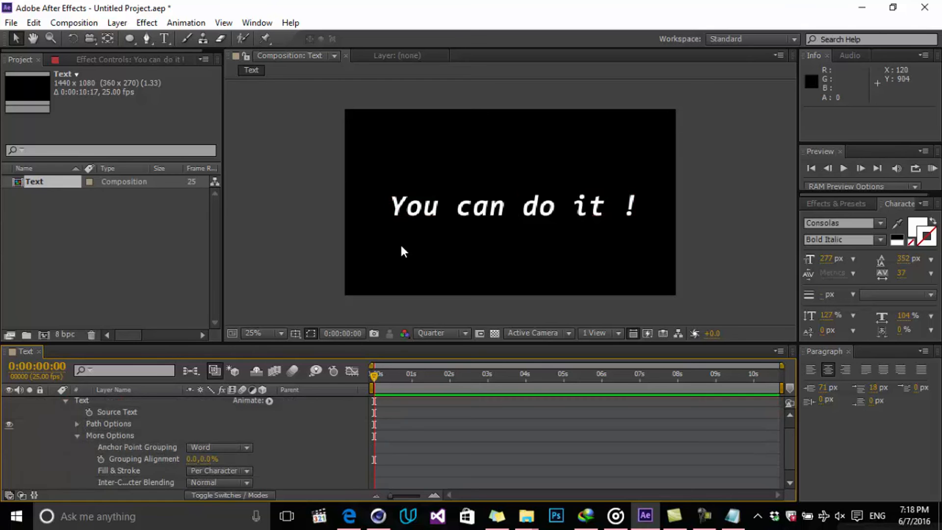
pyautogui.click(172, 481)
pyautogui.click(411, 291)
pyautogui.click(485, 211)
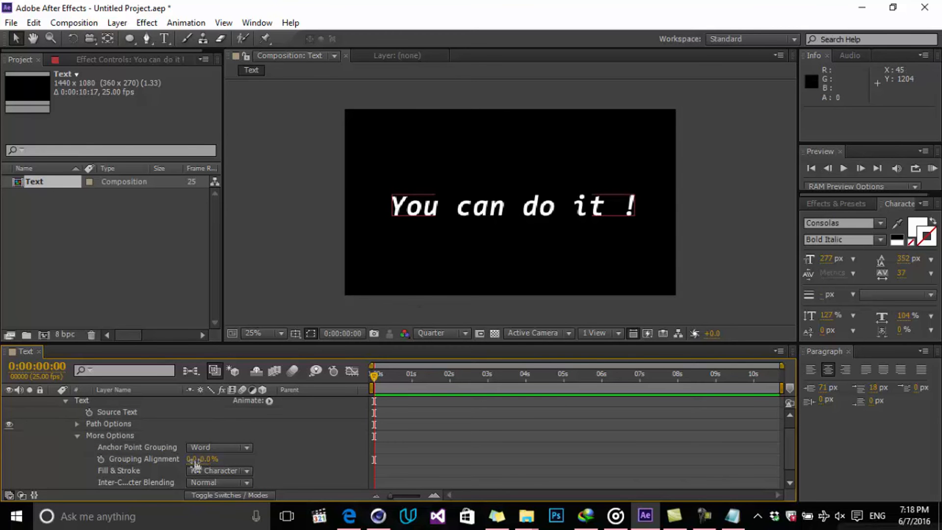
pyautogui.click(77, 435)
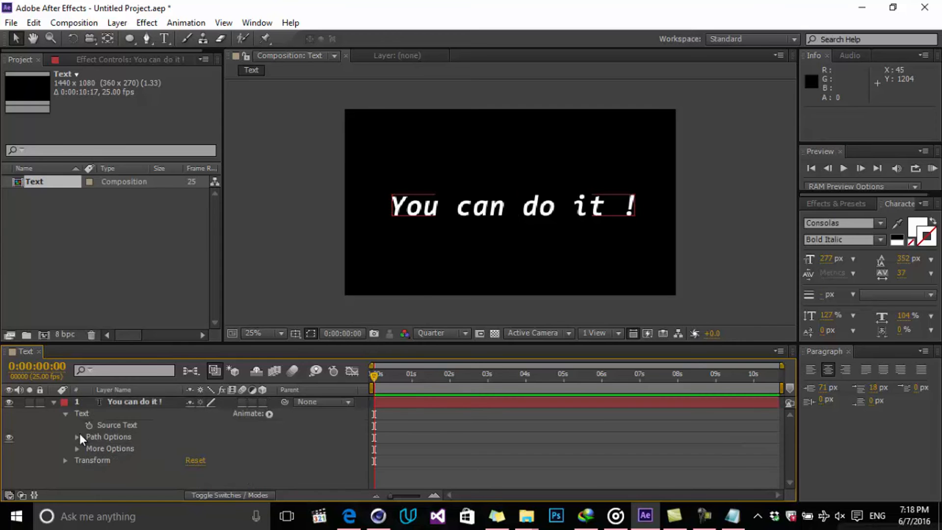
# Enable per-character 3D for the text layer and turn its 3D switch back off.
pyautogui.click(269, 413)
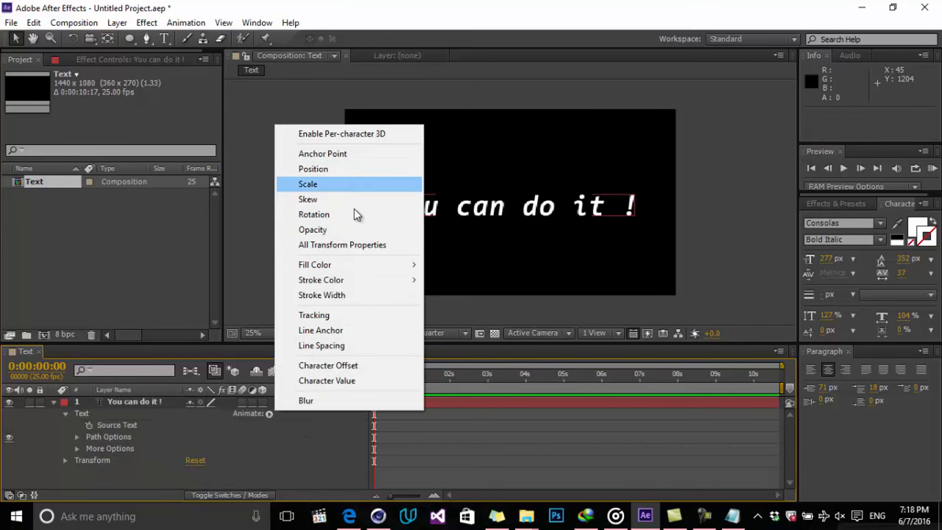
pyautogui.moveTo(344, 267)
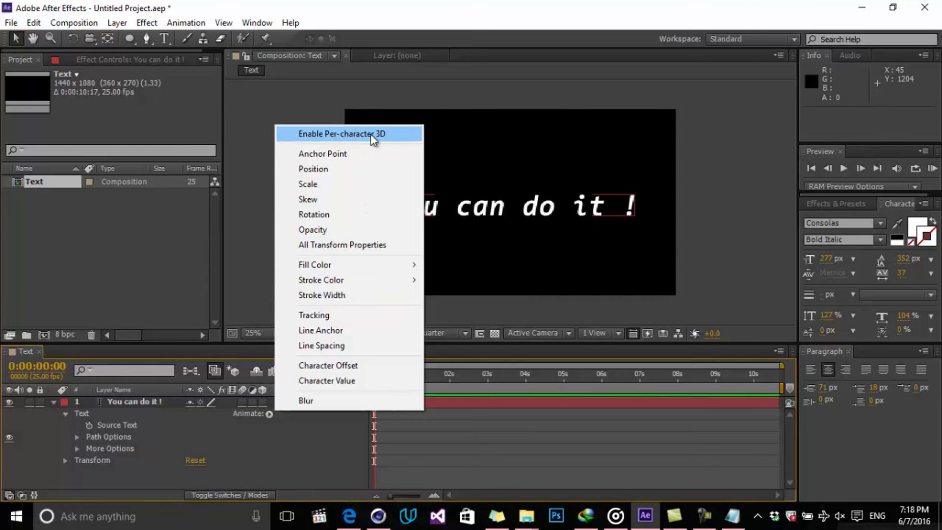
pyautogui.click(340, 139)
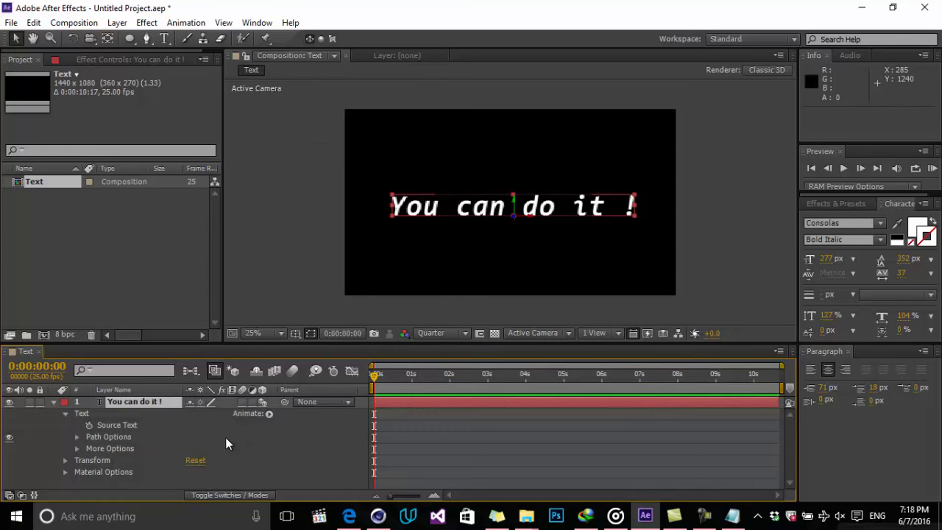
pyautogui.click(264, 403)
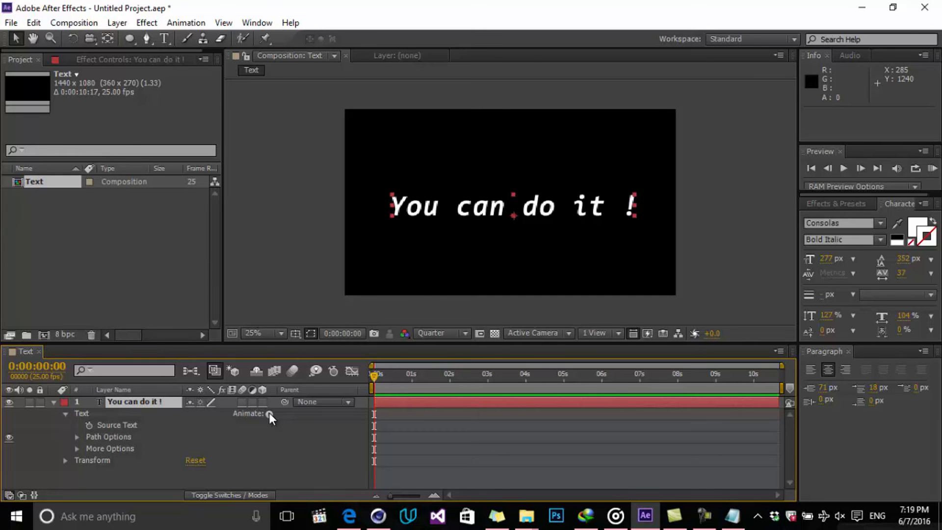
# Add a Position animator to the text layer and shift the text horizontally with its Position value.
pyautogui.click(269, 413)
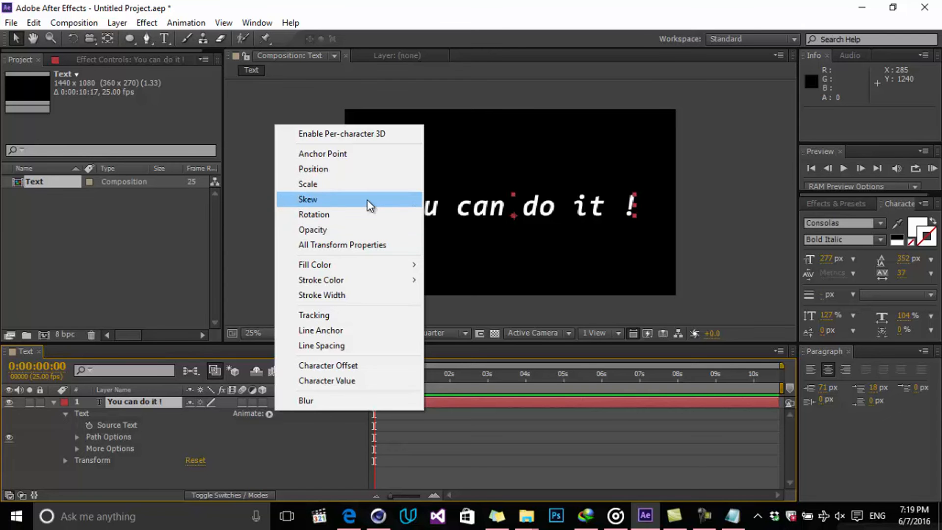
pyautogui.click(340, 169)
pyautogui.scroll(-1, 170, 422)
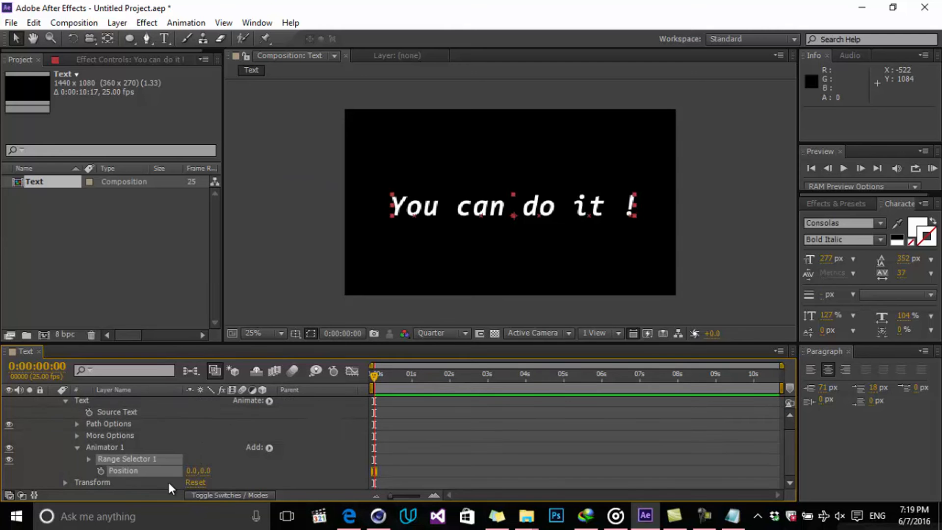
pyautogui.click(224, 465)
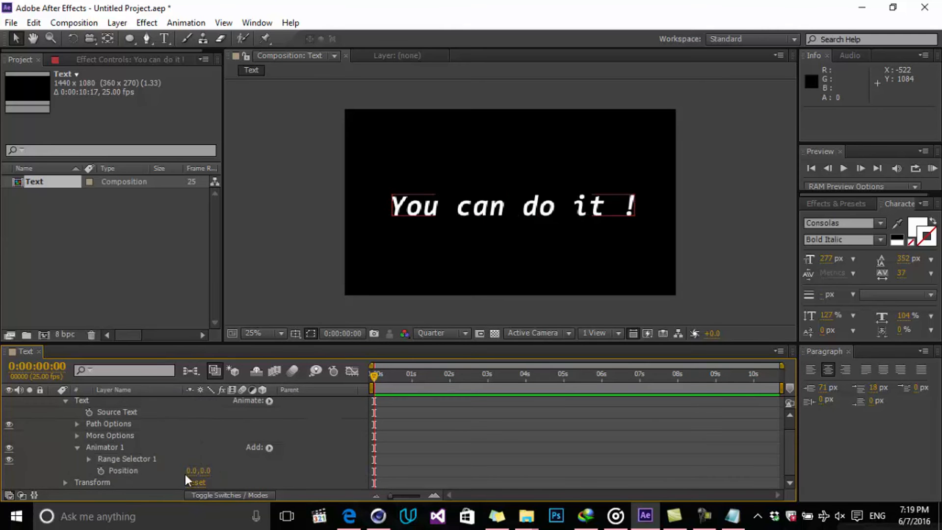
pyautogui.moveTo(194, 471); pyautogui.dragTo(169, 471)
# Set the Position animator's Range Selector to Start 42%, End 98% and Offset -43%, with Position at 351.0,0.0.
pyautogui.click(89, 459)
pyautogui.scroll(-2, 114, 467)
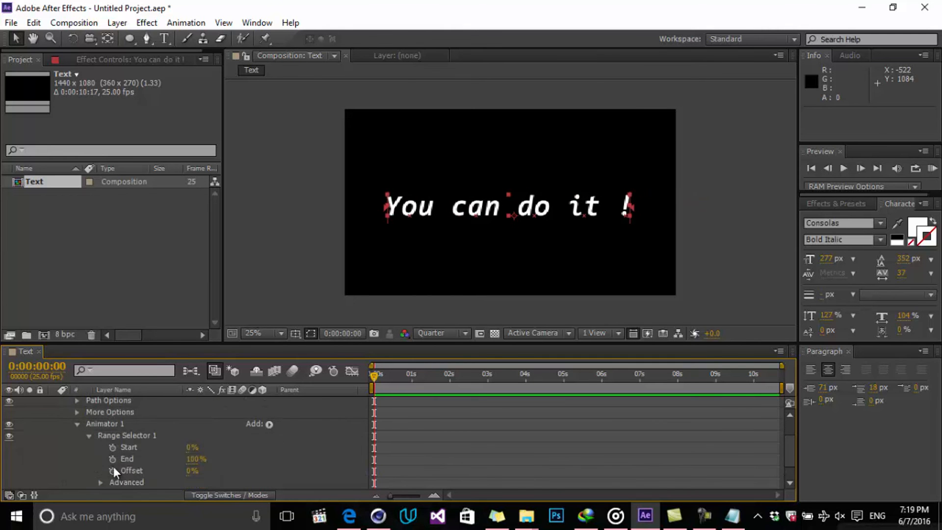
pyautogui.moveTo(188, 446); pyautogui.dragTo(249, 452)
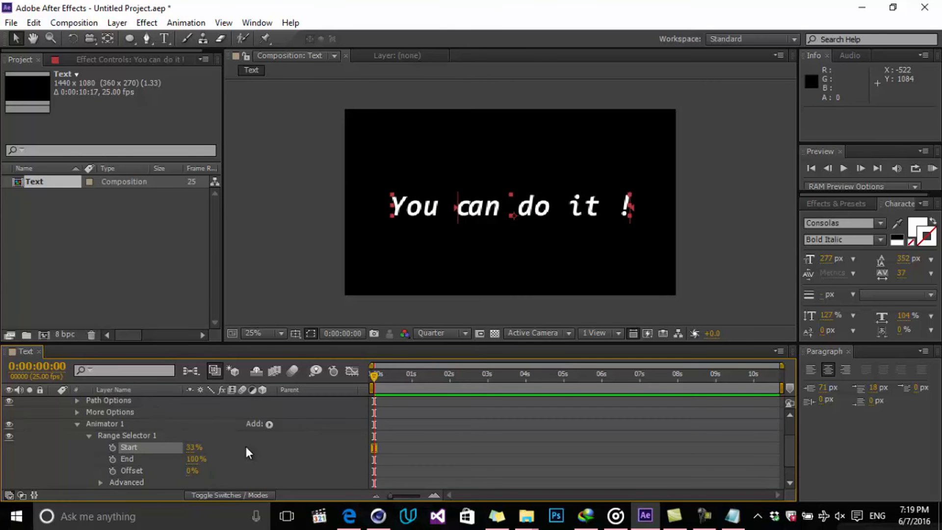
pyautogui.scroll(-1, 239, 456)
pyautogui.moveTo(191, 474); pyautogui.dragTo(431, 474)
pyautogui.moveTo(190, 426); pyautogui.dragTo(190, 447)
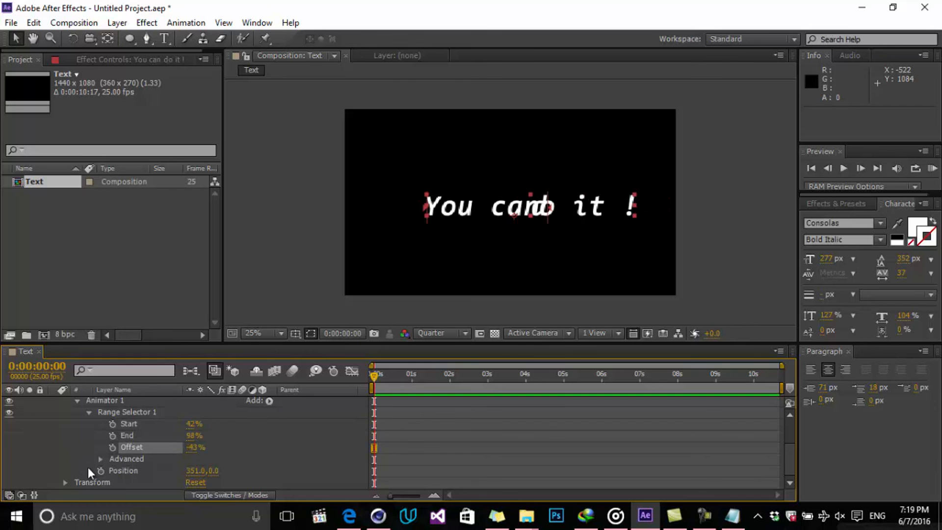
# Expand the Range Selector's Advanced settings and keyframe its Start from 42% at 0:00:00:00 to 100% at 0:00:01:21.
pyautogui.click(100, 459)
pyautogui.scroll(-3, 168, 448)
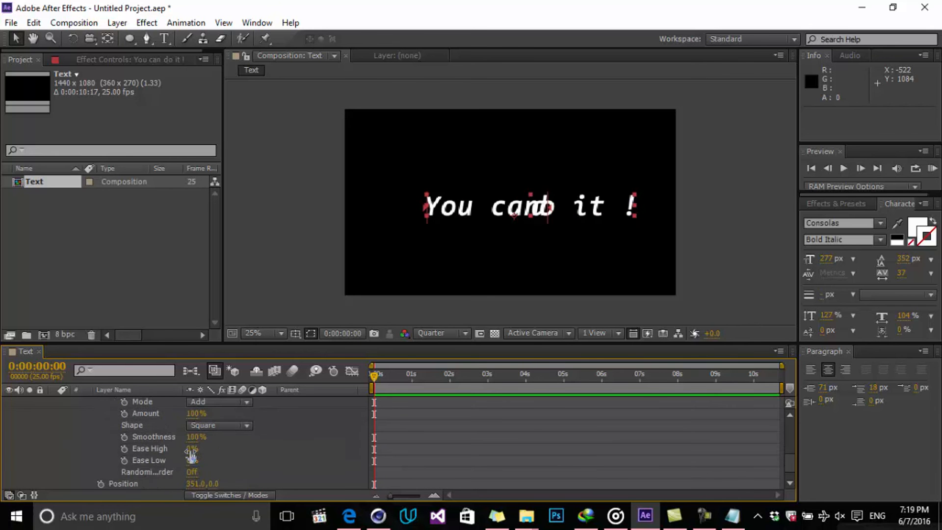
pyautogui.scroll(6, 177, 451)
pyautogui.scroll(3, 192, 444)
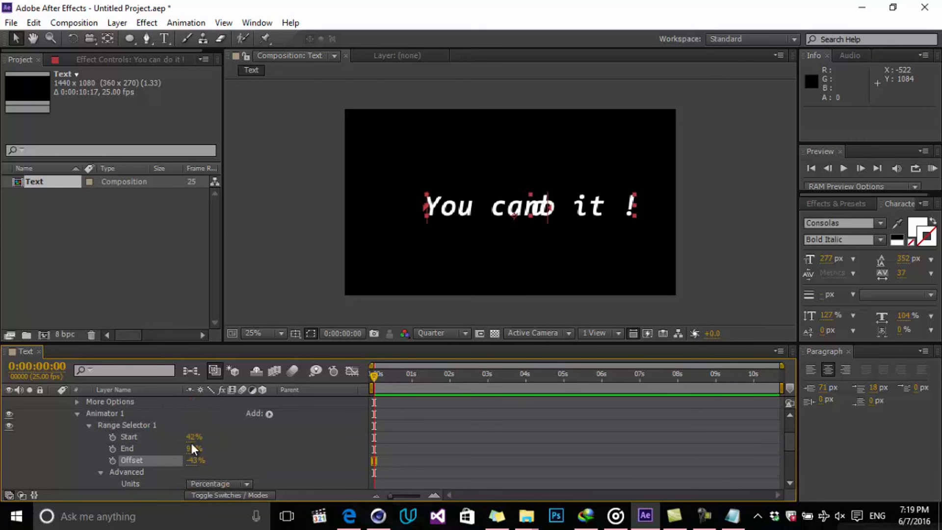
pyautogui.click(112, 437)
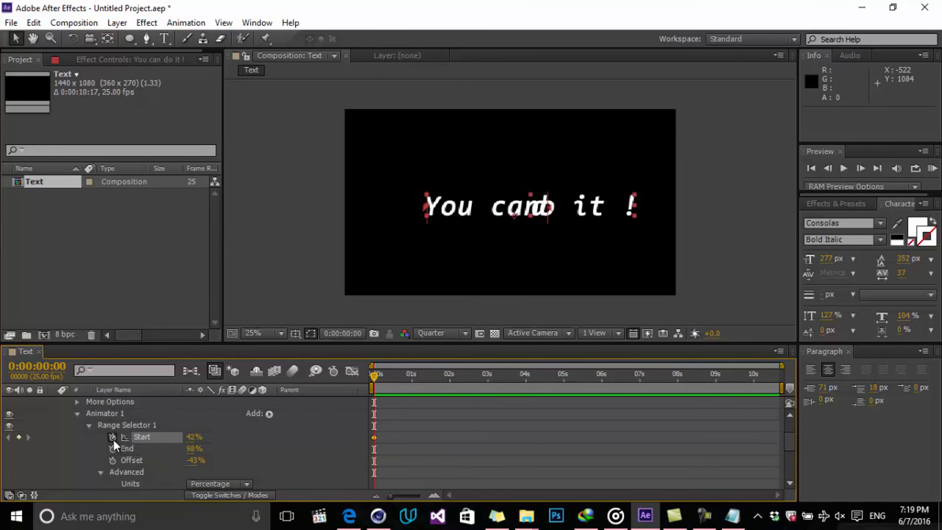
pyautogui.moveTo(375, 376); pyautogui.dragTo(441, 384)
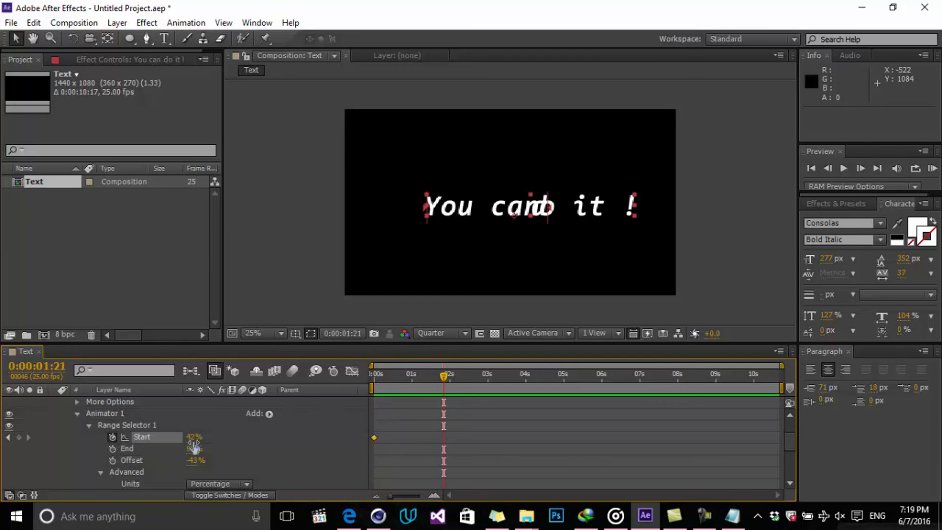
pyautogui.moveTo(194, 444); pyautogui.dragTo(251, 428)
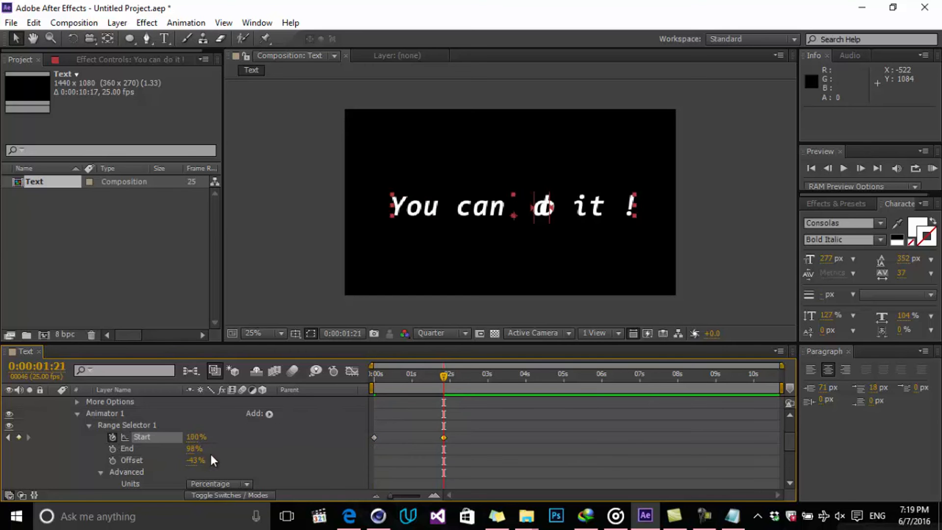
# At 0:00:00:12, set the Range Selector's Amount to 13%, keep Smoothness at 100% and turn on Randomize Order.
pyautogui.moveTo(429, 371); pyautogui.dragTo(355, 378)
pyautogui.scroll(-6, 206, 447)
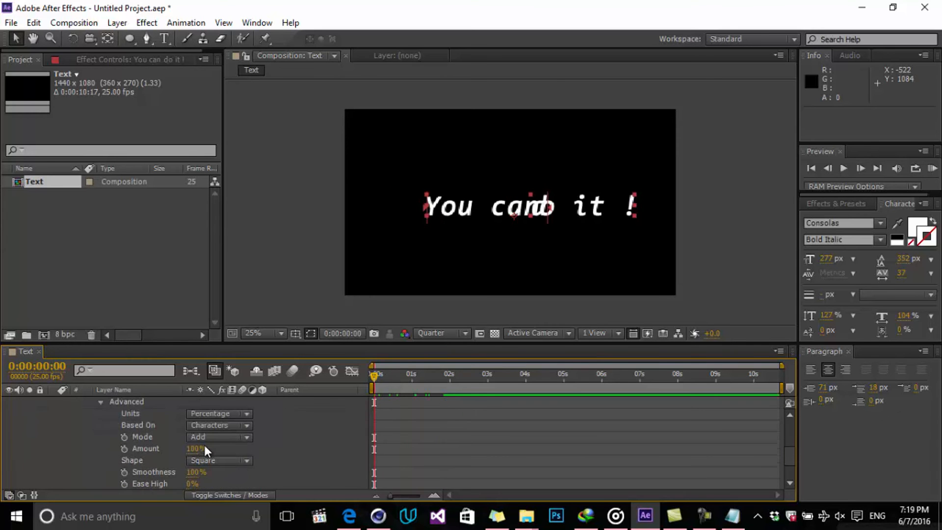
pyautogui.click(396, 374)
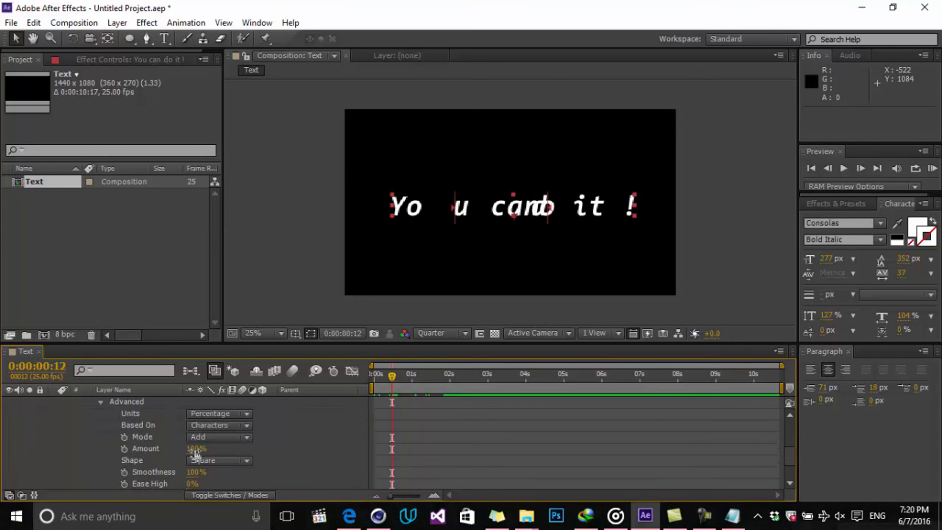
pyautogui.moveTo(194, 449); pyautogui.dragTo(233, 477)
pyautogui.scroll(-1, 192, 461)
pyautogui.moveTo(195, 441); pyautogui.dragTo(295, 448)
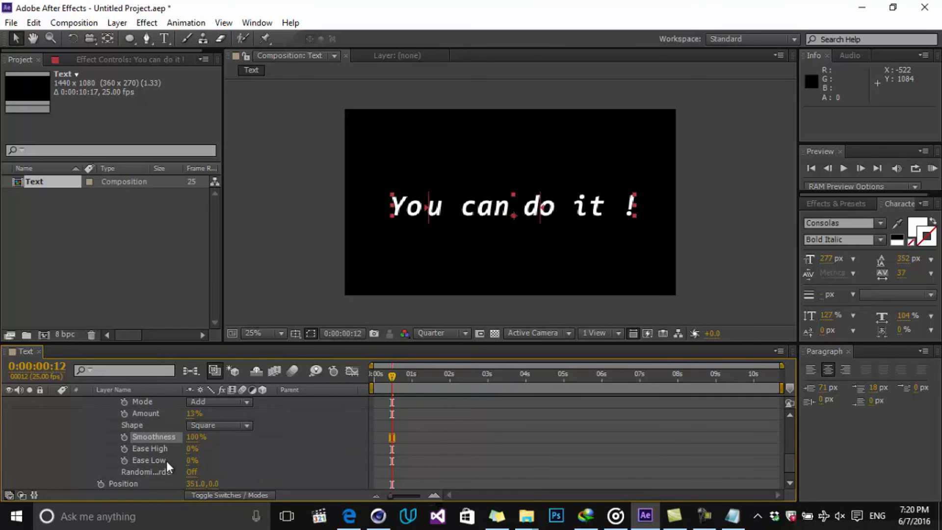
pyautogui.click(191, 469)
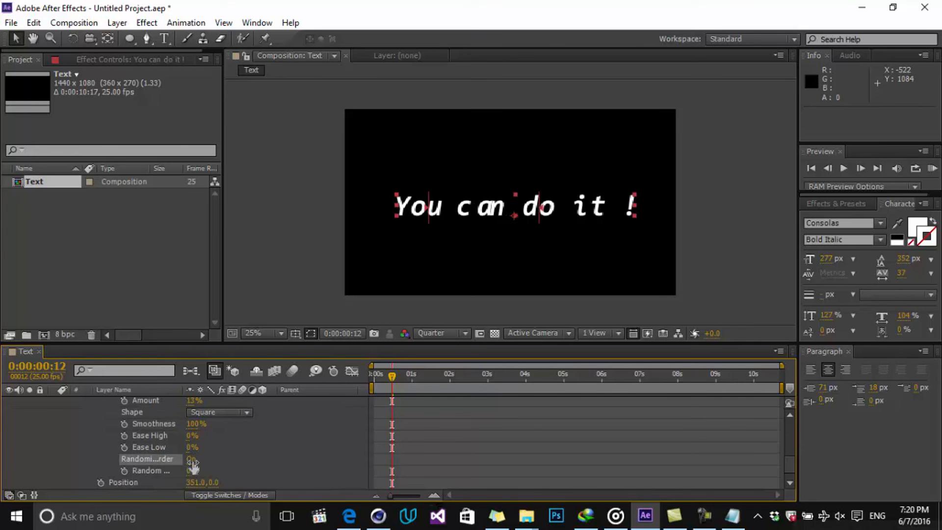
# Scrub through and play back the randomized text animation, ending at the start of the timeline.
pyautogui.scroll(5, 206, 466)
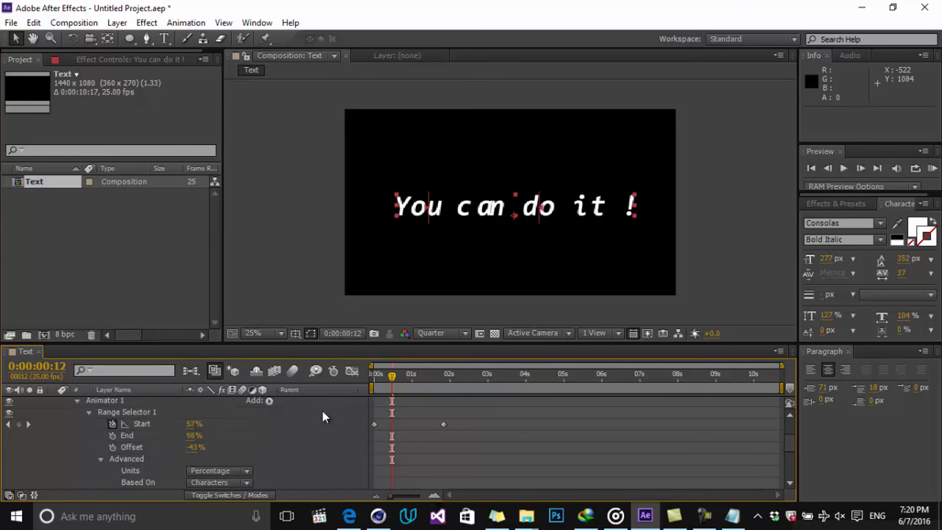
pyautogui.moveTo(404, 375)
pyautogui.mouseDown()
pyautogui.moveTo(366, 379)
pyautogui.moveTo(420, 381)
pyautogui.mouseUp()
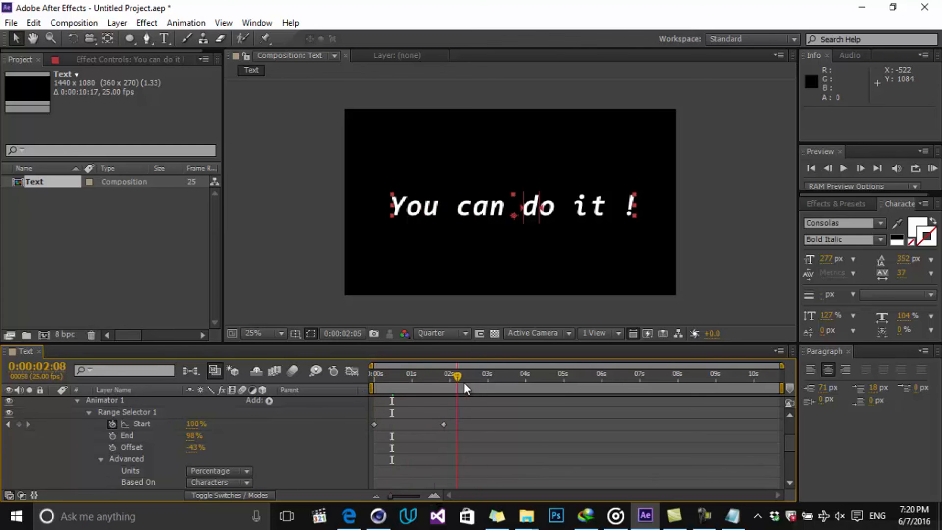
pyautogui.press('space')
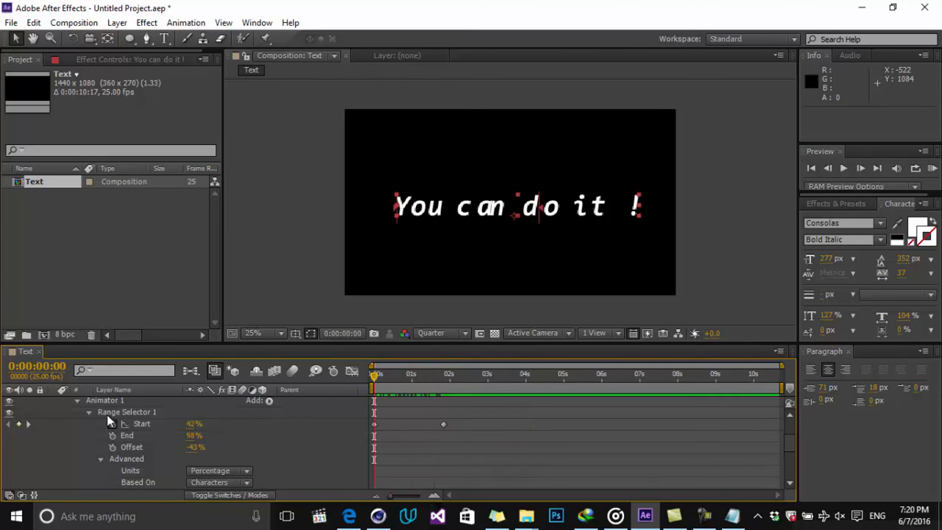
# Delete Range Selector 1 and the whole Position animator from the text layer.
pyautogui.scroll(3, 119, 443)
pyautogui.click(137, 443)
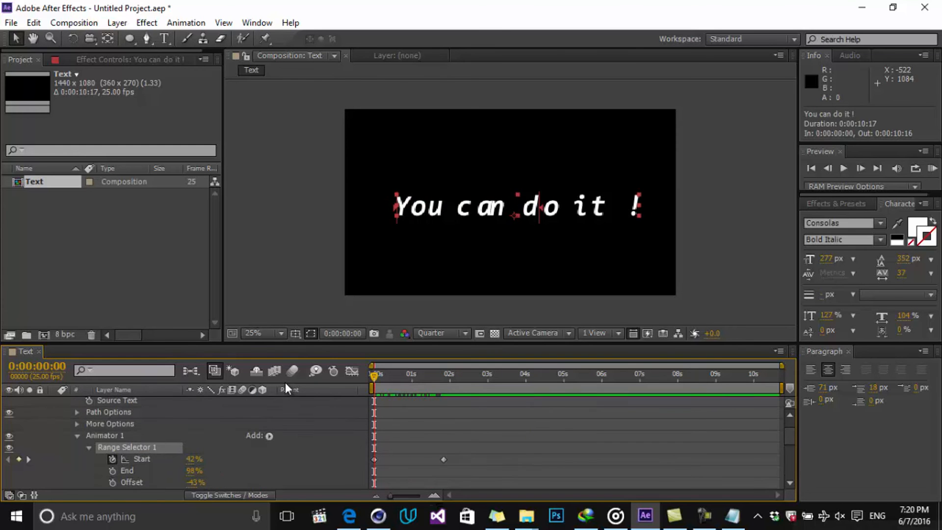
pyautogui.press('Delete')
pyautogui.click(87, 465)
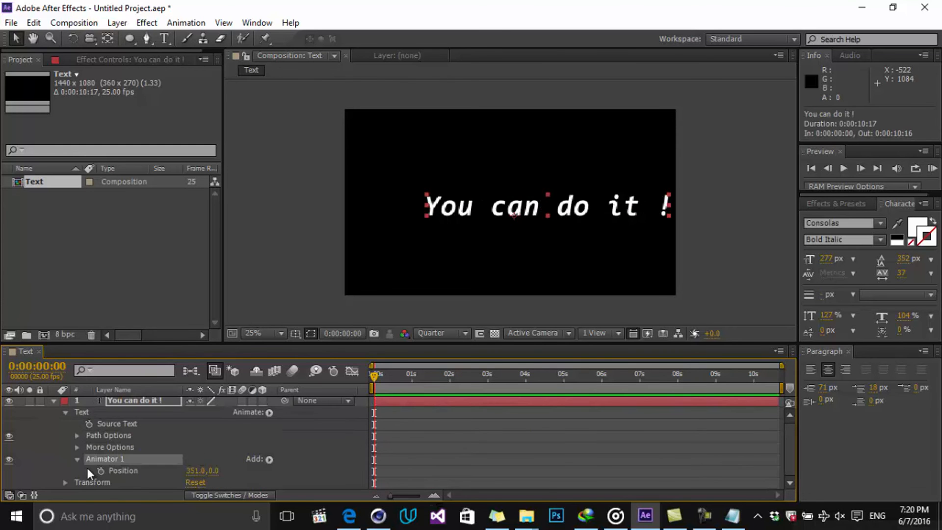
pyautogui.press('Delete')
# Add an Opacity animator at 0% to the text layer and raise its Range Selector's Start to 100%.
pyautogui.click(268, 415)
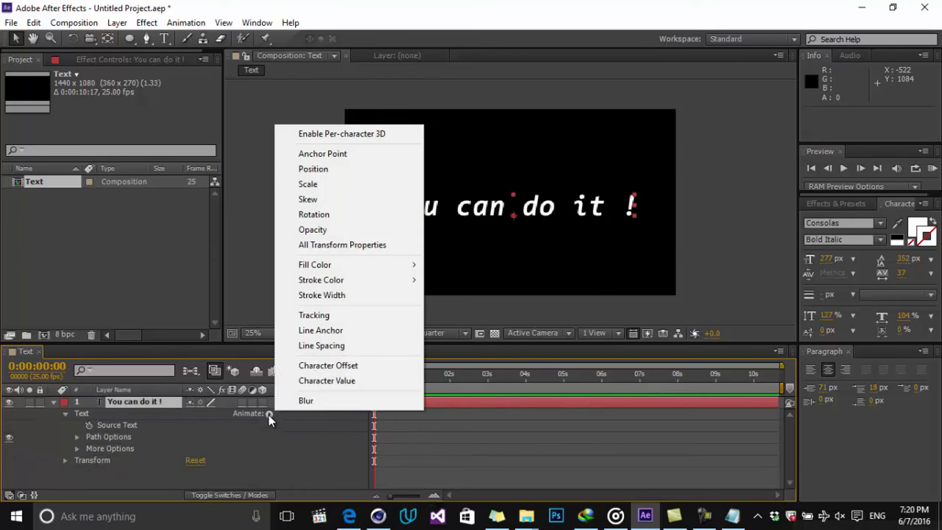
pyautogui.click(343, 233)
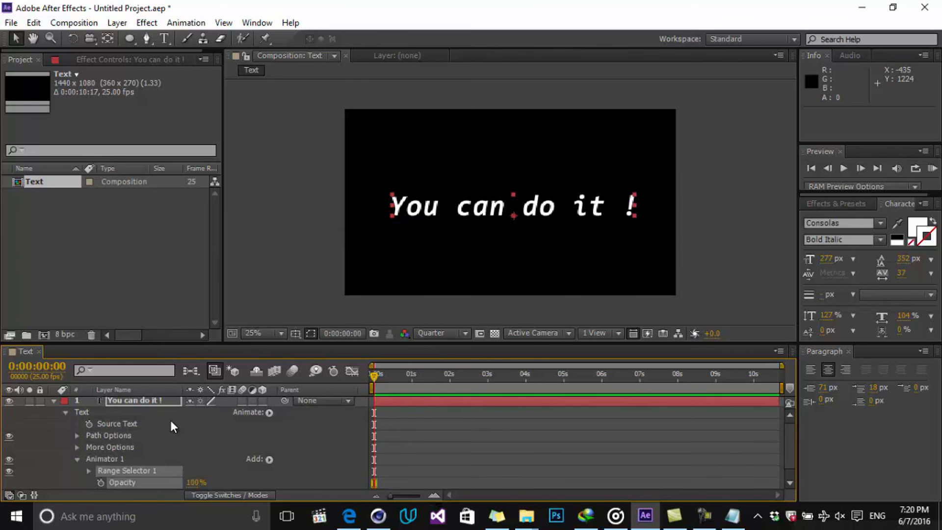
pyautogui.scroll(-1, 170, 418)
pyautogui.moveTo(194, 471); pyautogui.dragTo(57, 489)
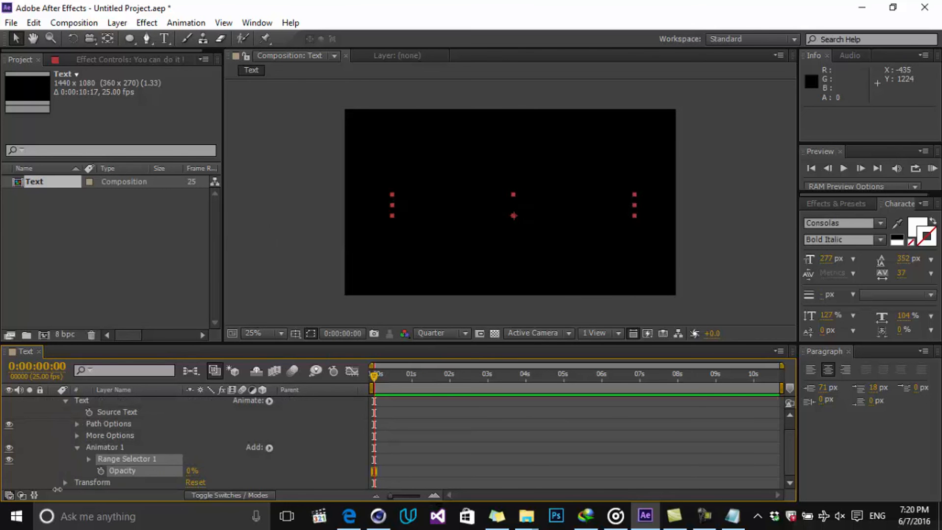
pyautogui.click(88, 459)
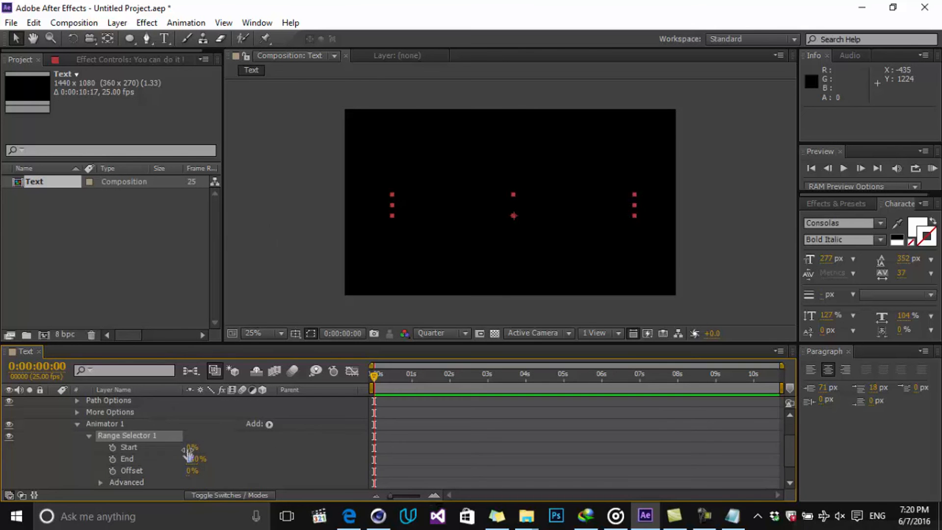
pyautogui.moveTo(188, 447); pyautogui.dragTo(287, 465)
# Replace the text layer's Opacity animator with a Scale animator.
pyautogui.moveTo(148, 435); pyautogui.dragTo(116, 421)
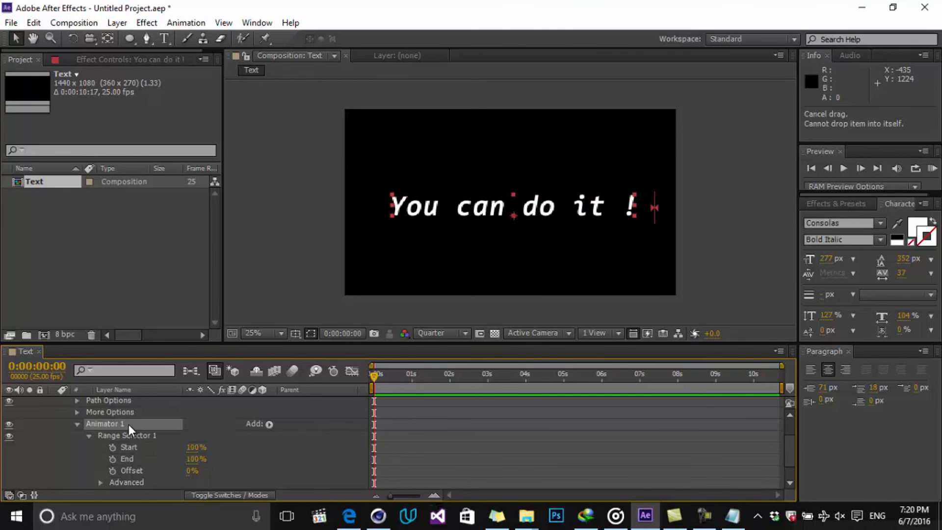
pyautogui.press('Delete')
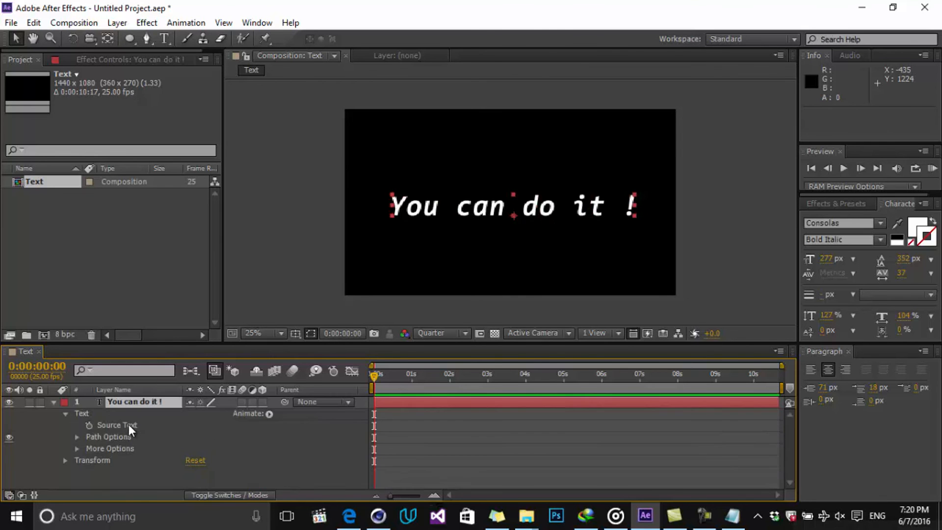
pyautogui.click(270, 414)
pyautogui.click(337, 185)
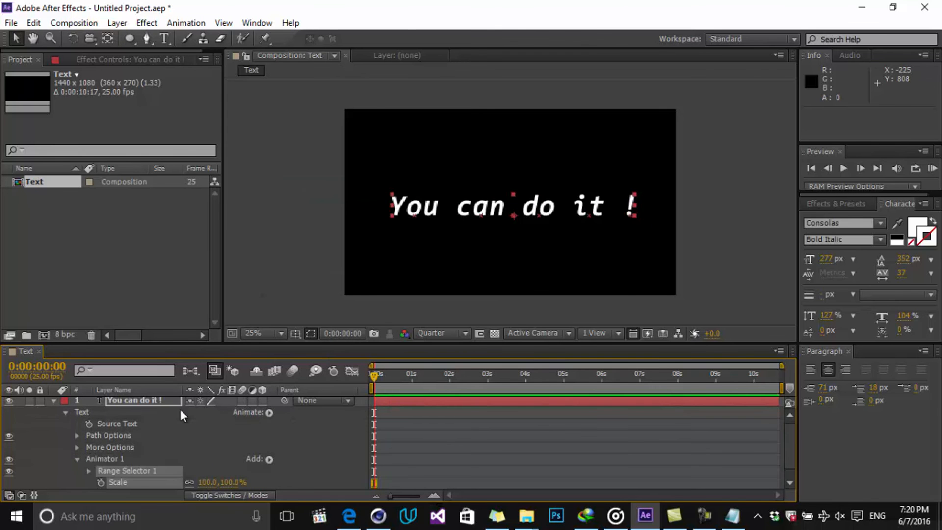
pyautogui.scroll(-1, 151, 458)
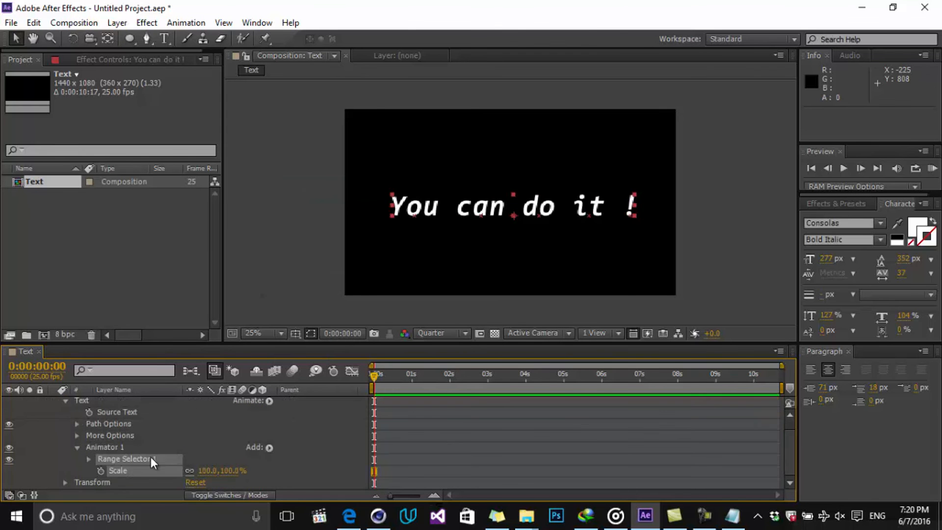
# Set the Scale animator to 261% and raise its Range Selector's Start to 100%.
pyautogui.click(89, 459)
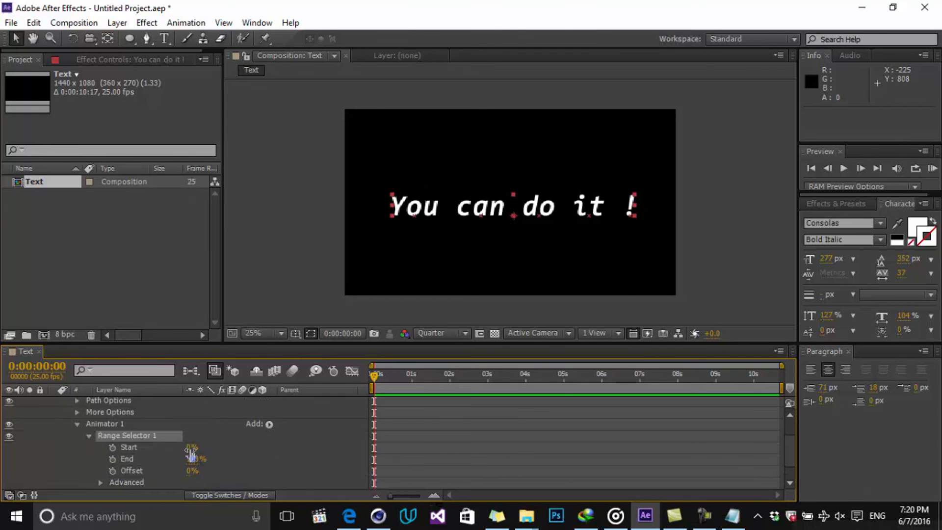
pyautogui.moveTo(191, 447); pyautogui.dragTo(285, 464)
pyautogui.scroll(-2, 214, 456)
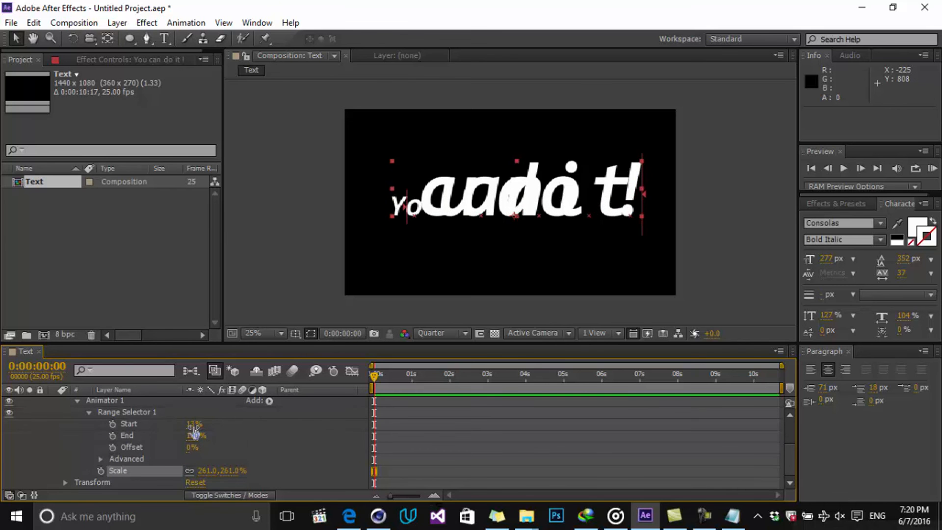
pyautogui.moveTo(194, 425); pyautogui.dragTo(283, 438)
pyautogui.scroll(2, 265, 436)
# Delete the Scale animator from the text layer.
pyautogui.click(143, 447)
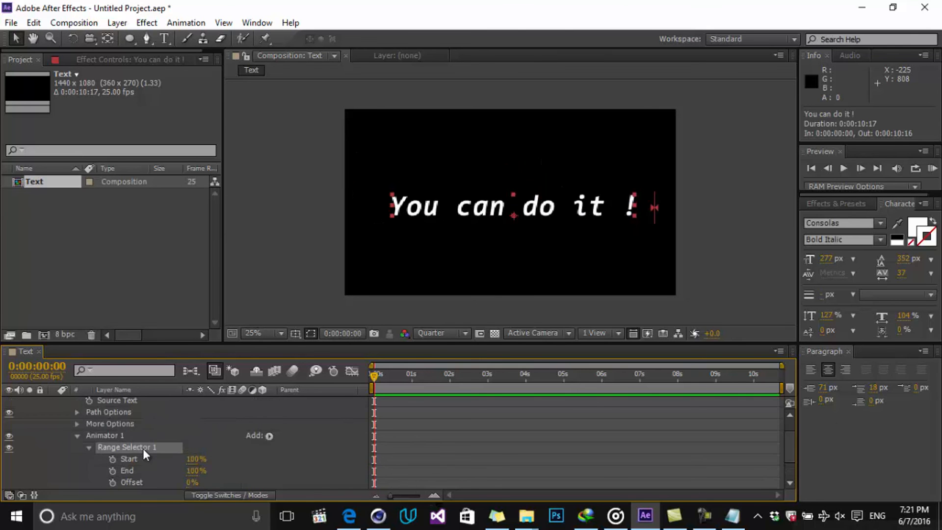
pyautogui.click(121, 438)
pyautogui.press('Delete')
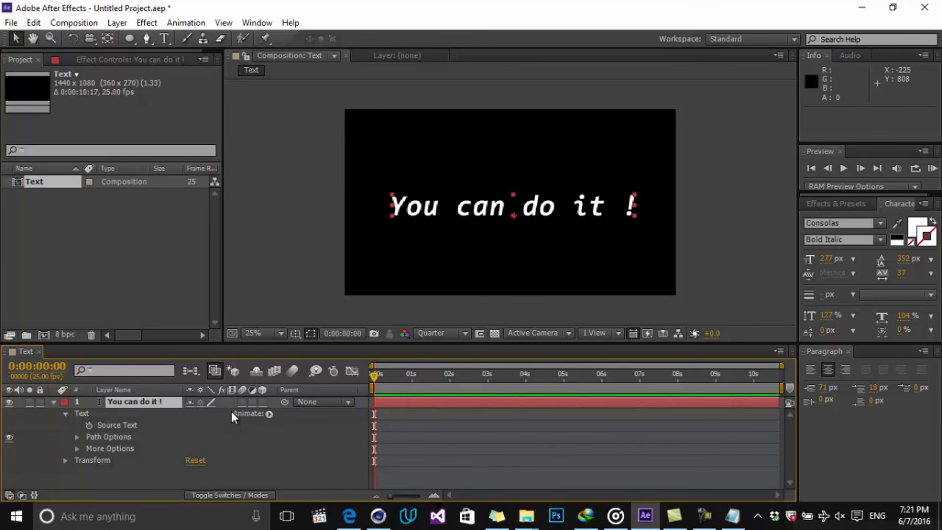
# Add a Tracking animator with a Tracking Amount of 14 and try varying its Range Selector's Start.
pyautogui.click(265, 412)
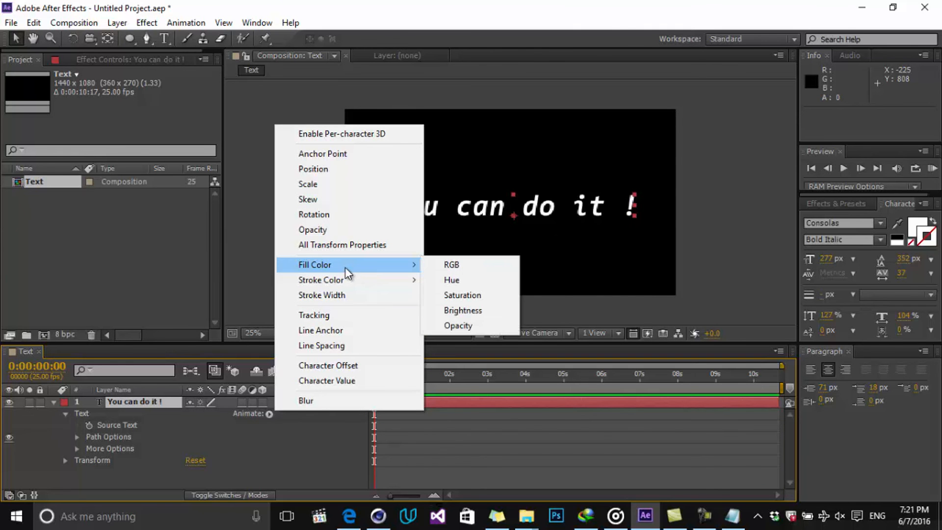
pyautogui.moveTo(346, 279)
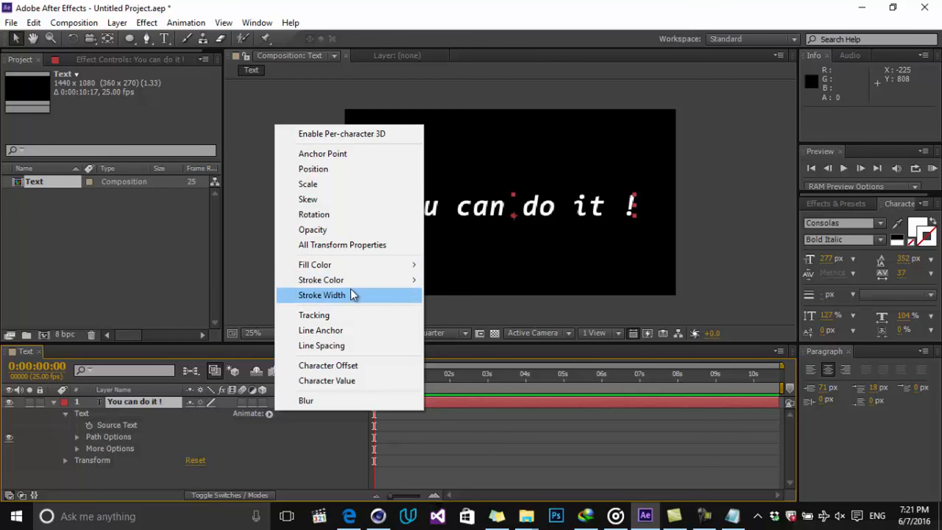
pyautogui.click(340, 318)
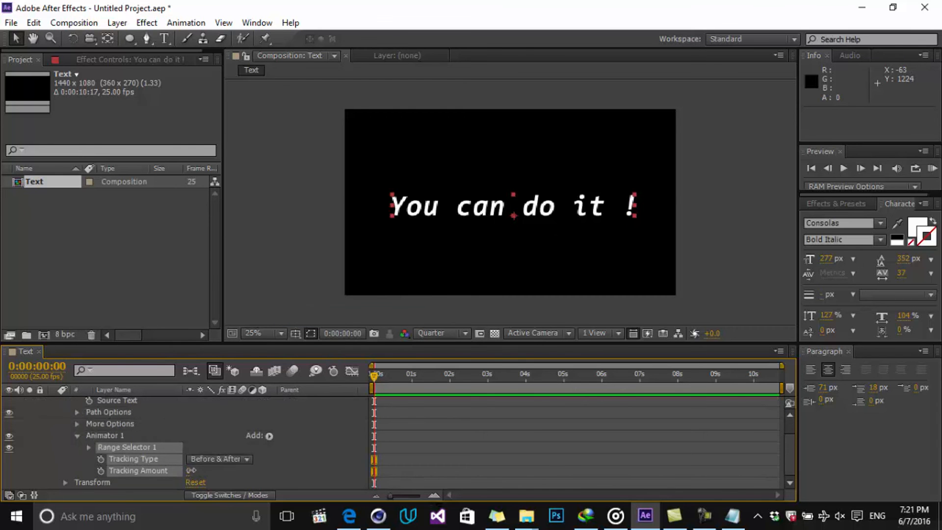
pyautogui.moveTo(192, 470)
pyautogui.mouseDown()
pyautogui.moveTo(393, 475)
pyautogui.moveTo(147, 475)
pyautogui.moveTo(369, 471)
pyautogui.moveTo(164, 472)
pyautogui.moveTo(206, 468)
pyautogui.moveTo(179, 469)
pyautogui.mouseUp()
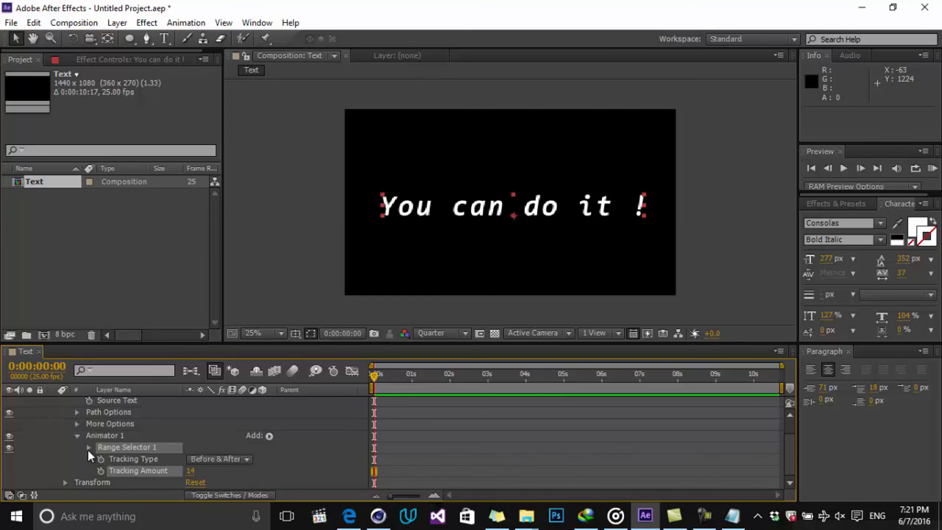
pyautogui.click(88, 448)
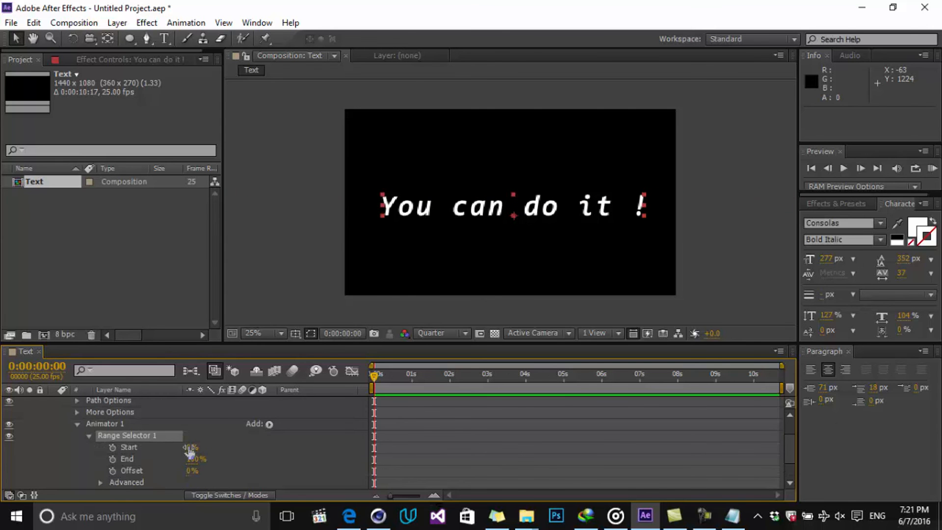
pyautogui.moveTo(190, 450); pyautogui.dragTo(191, 472)
# Replace the Tracking animator with a Line Spacing animator set to 73.0, 0.0.
pyautogui.click(146, 425)
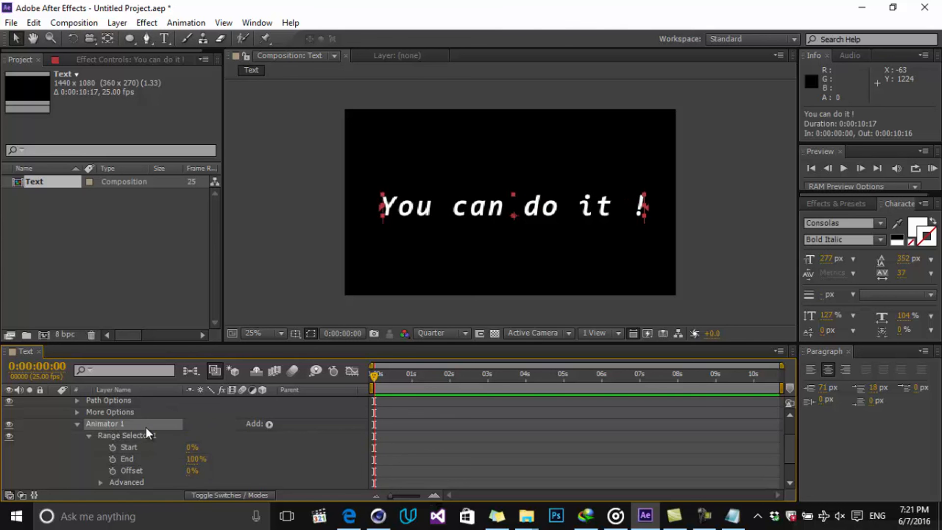
pyautogui.press('Delete')
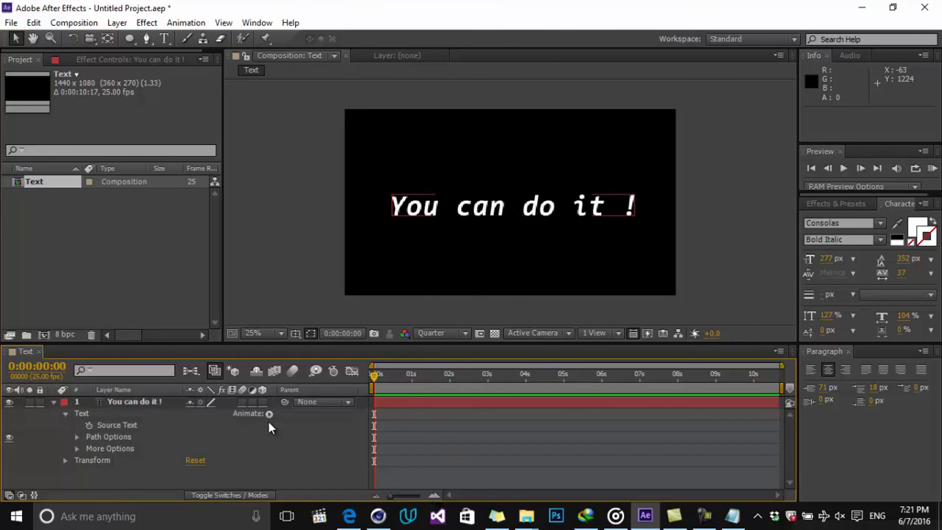
pyautogui.click(269, 414)
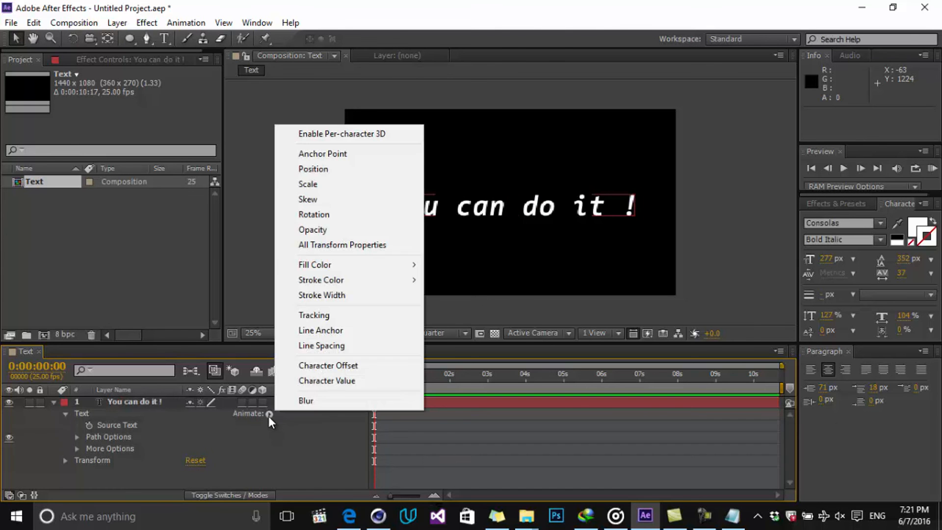
pyautogui.click(334, 346)
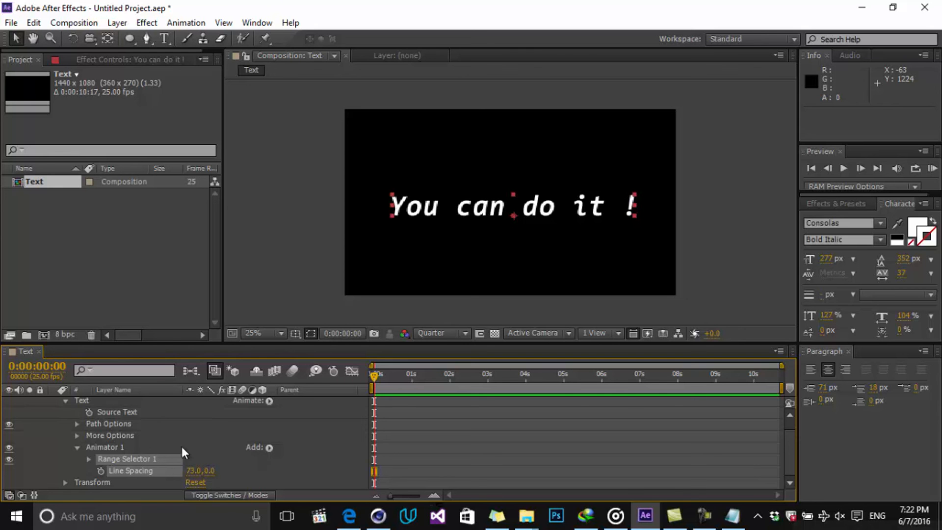
# Replace the Line Spacing animator with a Character Offset animator on the text layer.
pyautogui.click(118, 448)
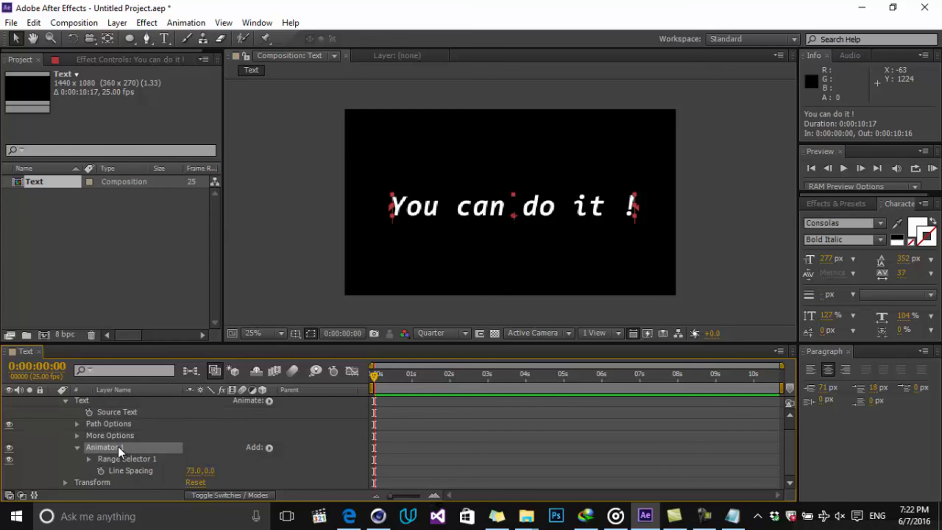
pyautogui.press('Delete')
pyautogui.click(270, 414)
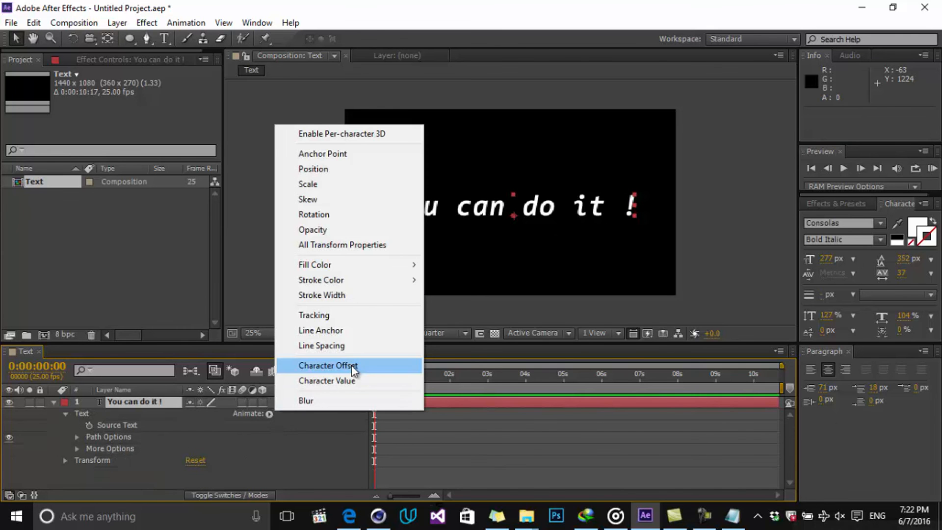
pyautogui.click(337, 369)
# Set Character Offset to 11 and raise the animator's Range Selector Start to 100%.
pyautogui.scroll(-1, 170, 457)
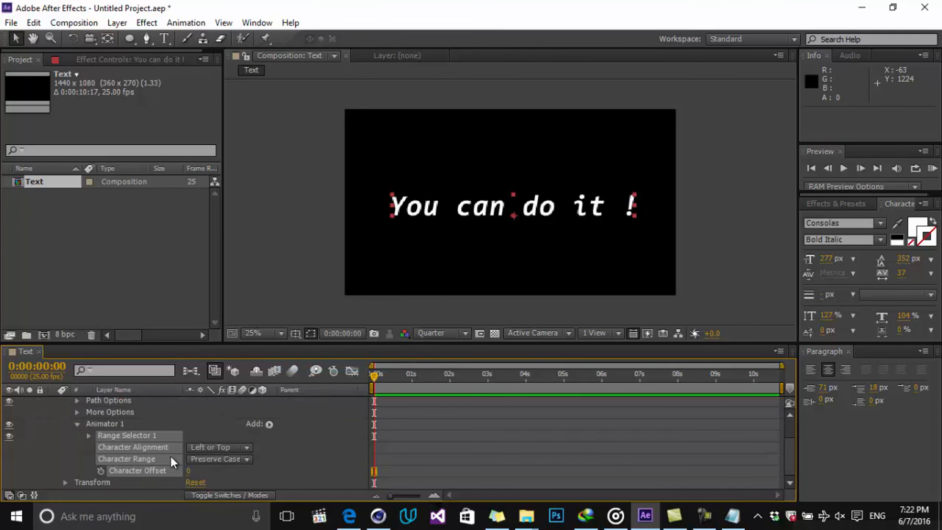
pyautogui.moveTo(186, 470); pyautogui.dragTo(208, 481)
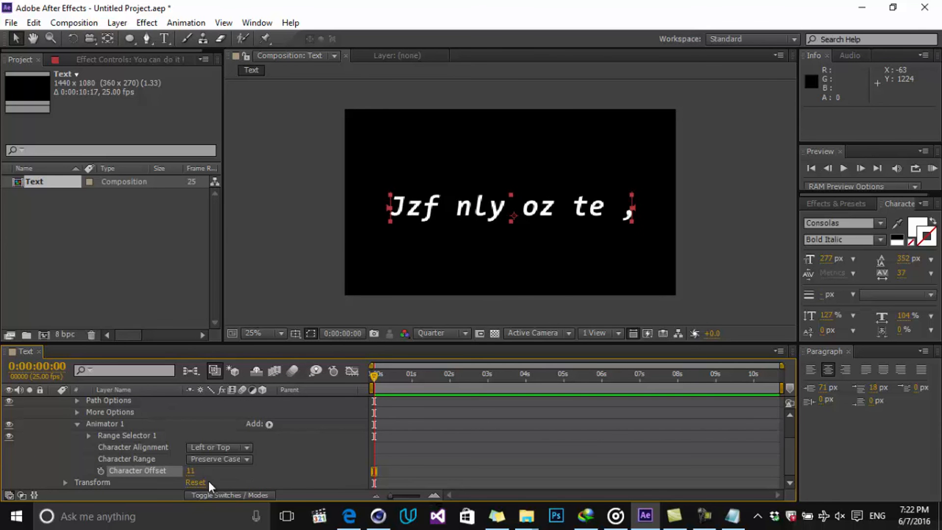
pyautogui.click(89, 436)
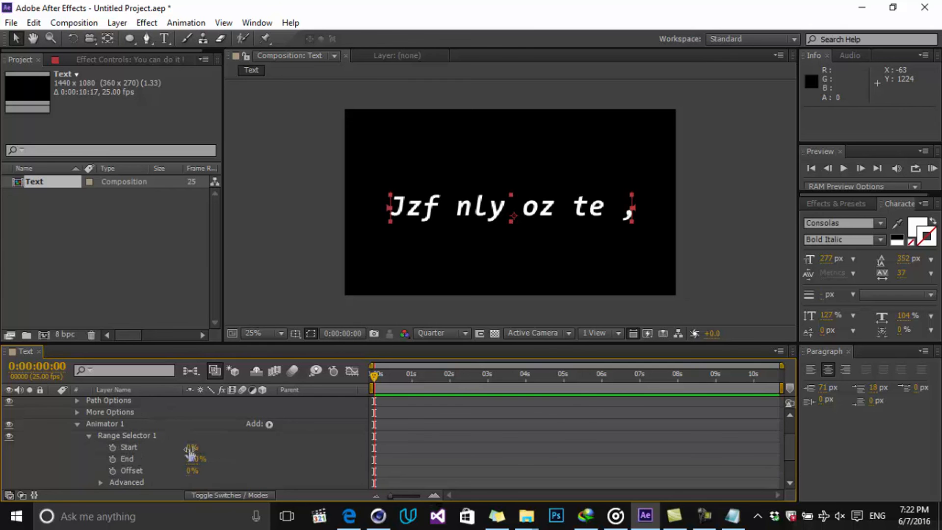
pyautogui.moveTo(190, 449); pyautogui.dragTo(295, 448)
# Replace the Character Offset animator with a Blur animator and set Blur to 318.0, 318.0.
pyautogui.click(108, 423)
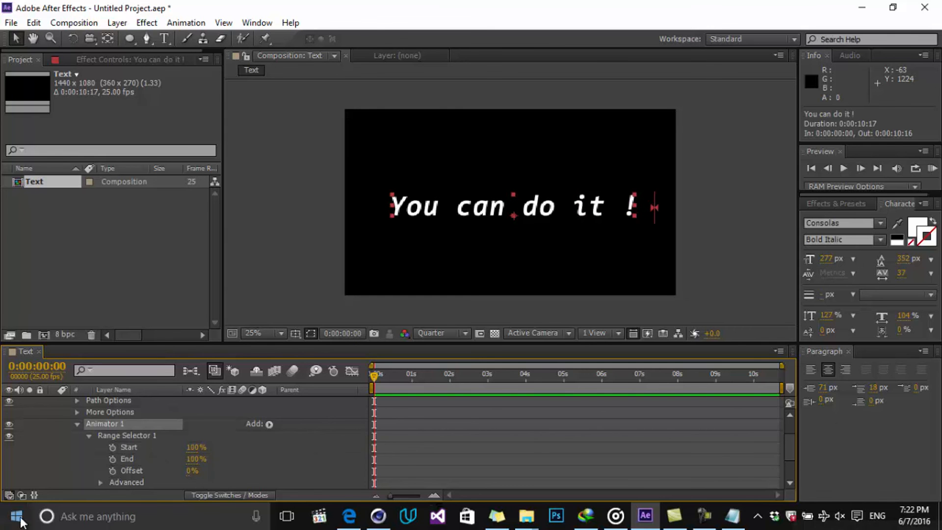
pyautogui.press('Delete')
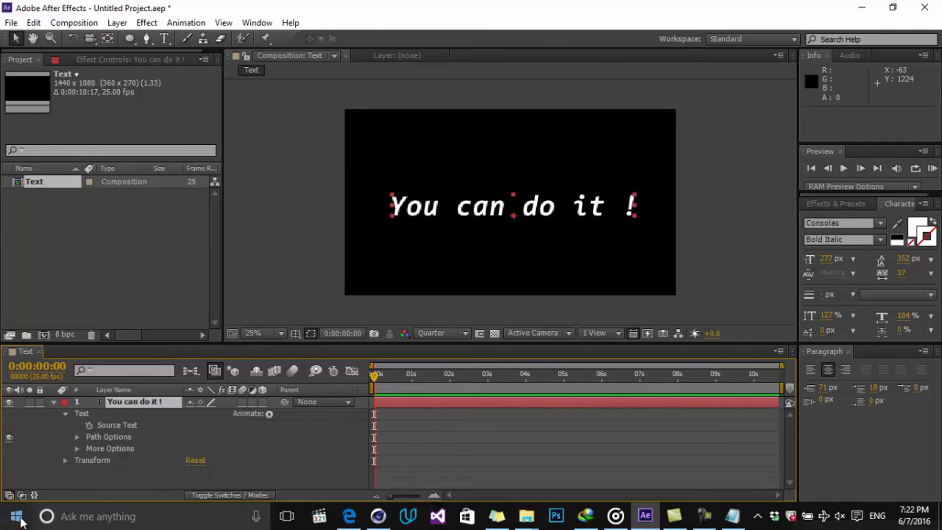
pyautogui.click(268, 413)
pyautogui.click(298, 401)
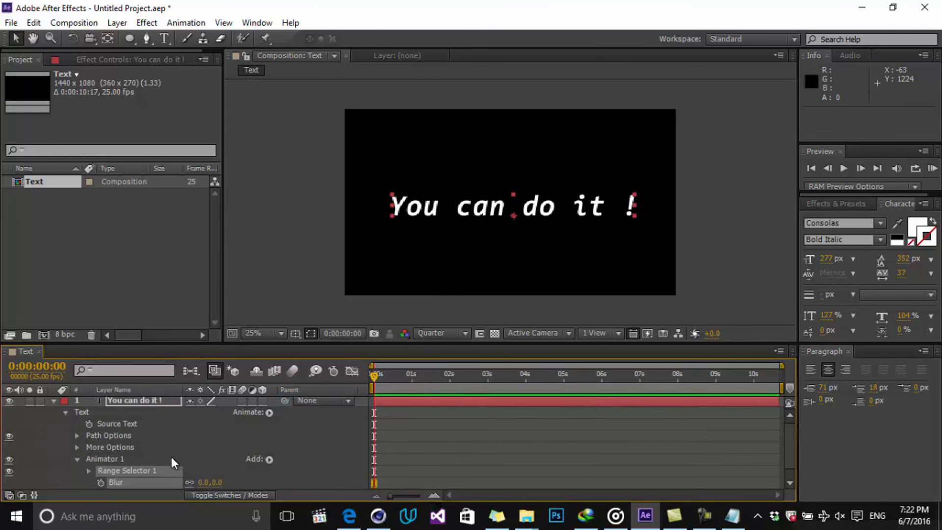
pyautogui.scroll(-1, 172, 458)
pyautogui.moveTo(212, 470); pyautogui.dragTo(298, 473)
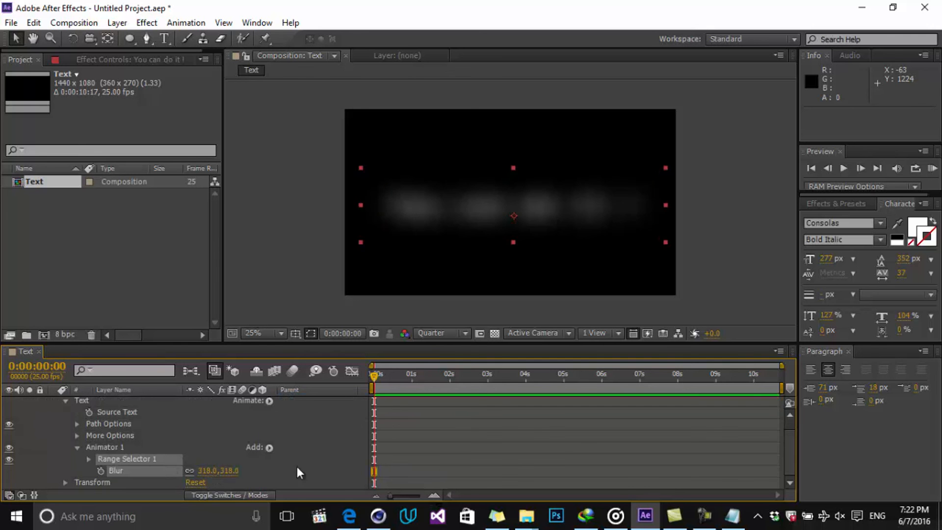
# Raise the Start of the Blur animator's Range Selector to 100%.
pyautogui.click(89, 459)
pyautogui.scroll(-2, 175, 447)
pyautogui.moveTo(193, 447); pyautogui.dragTo(258, 456)
# Add a Wiggly selector to the Blur animator with Max Amount 11% and Wiggles/Second 39.
pyautogui.scroll(3, 259, 455)
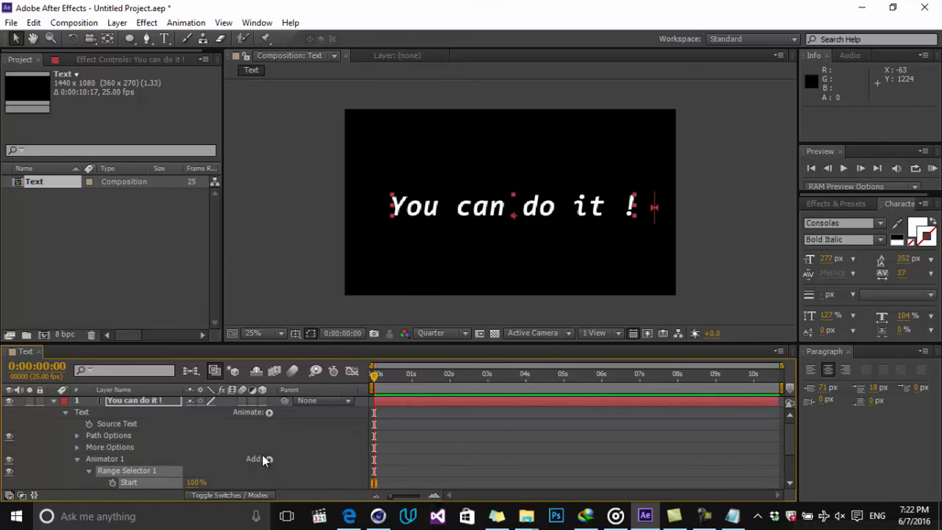
pyautogui.click(269, 459)
pyautogui.moveTo(314, 468)
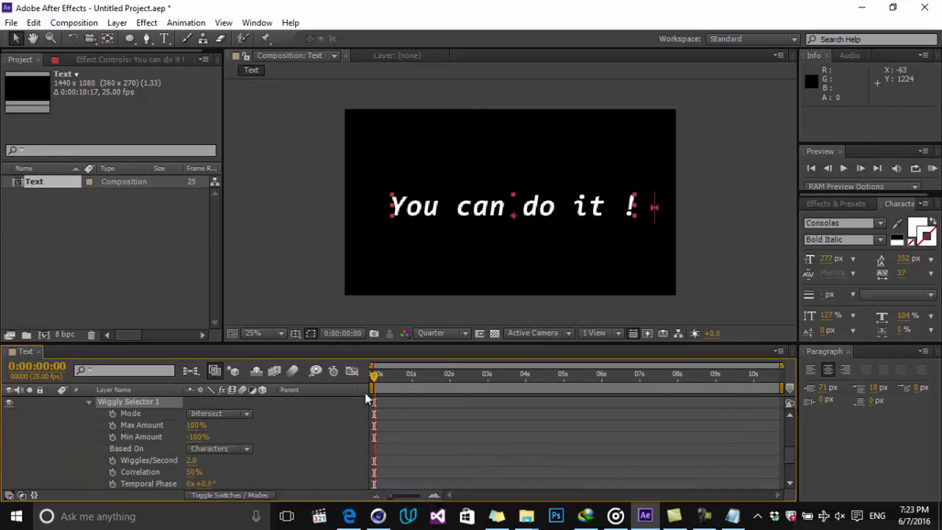
pyautogui.moveTo(375, 377); pyautogui.dragTo(420, 380)
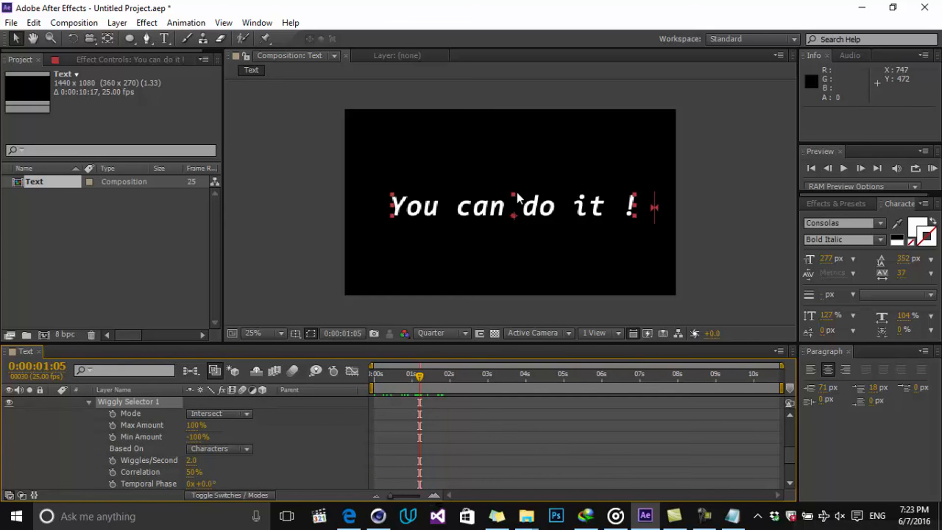
pyautogui.moveTo(200, 426); pyautogui.dragTo(226, 413)
pyautogui.moveTo(190, 460); pyautogui.dragTo(211, 458)
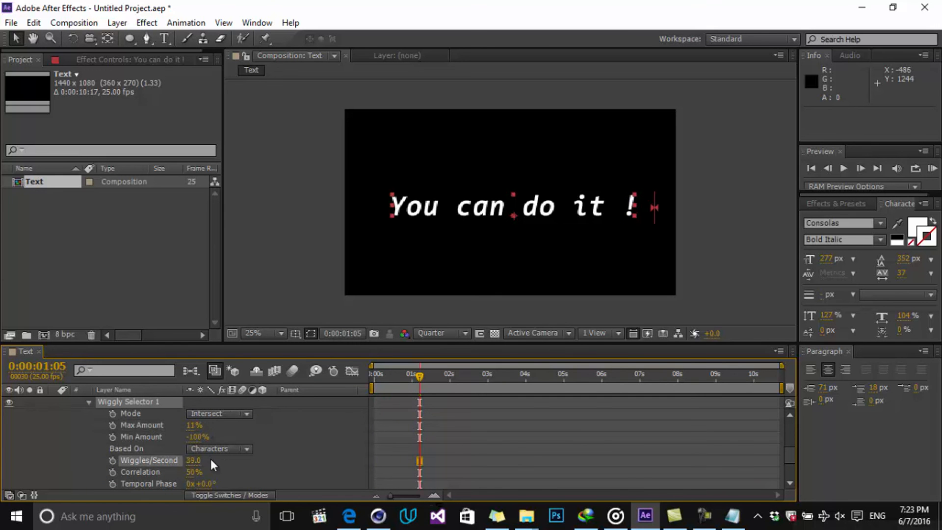
# Move the Wiggly selector above the Range Selector within the Blur animator.
pyautogui.scroll(3, 205, 443)
pyautogui.moveTo(125, 470); pyautogui.dragTo(149, 408)
pyautogui.moveTo(129, 480); pyautogui.dragTo(144, 415)
# Keyframe the Range Selector's Start at 0% on the first frame and raise it to its maximum at 0:00:01:11.
pyautogui.moveTo(420, 377); pyautogui.dragTo(348, 378)
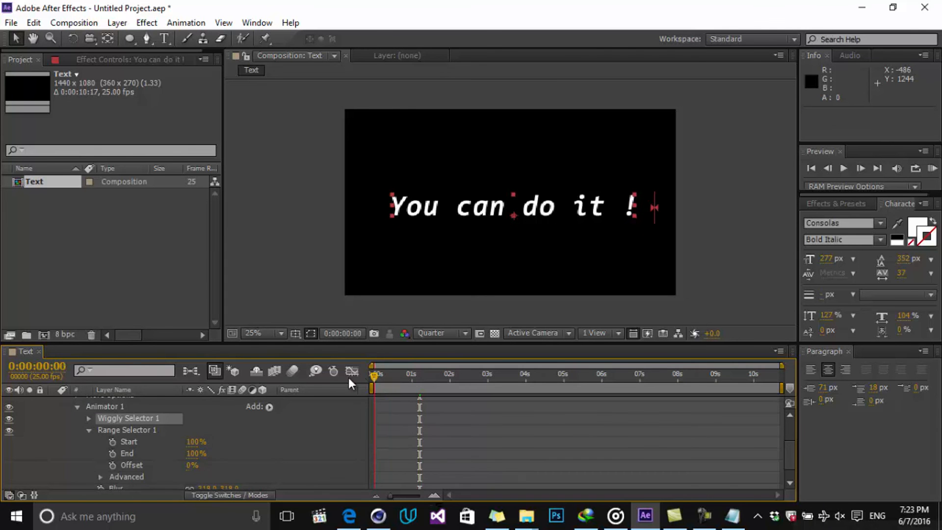
pyautogui.click(177, 442)
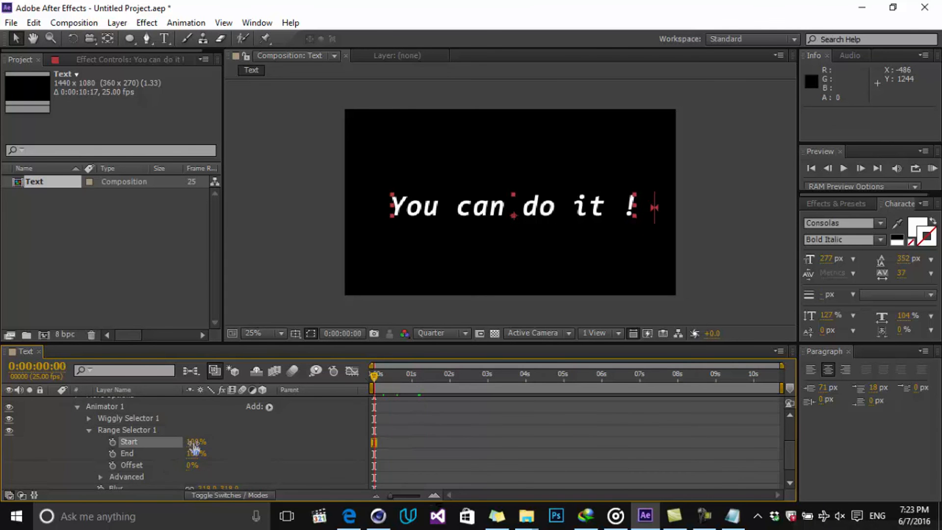
pyautogui.moveTo(195, 446); pyautogui.dragTo(93, 449)
pyautogui.moveTo(375, 376); pyautogui.dragTo(286, 387)
pyautogui.click(112, 442)
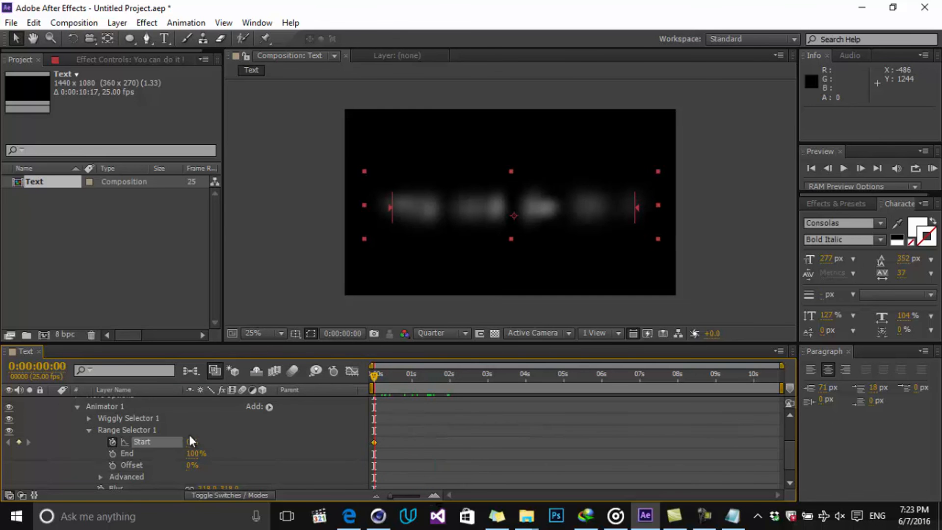
pyautogui.moveTo(375, 376); pyautogui.dragTo(429, 377)
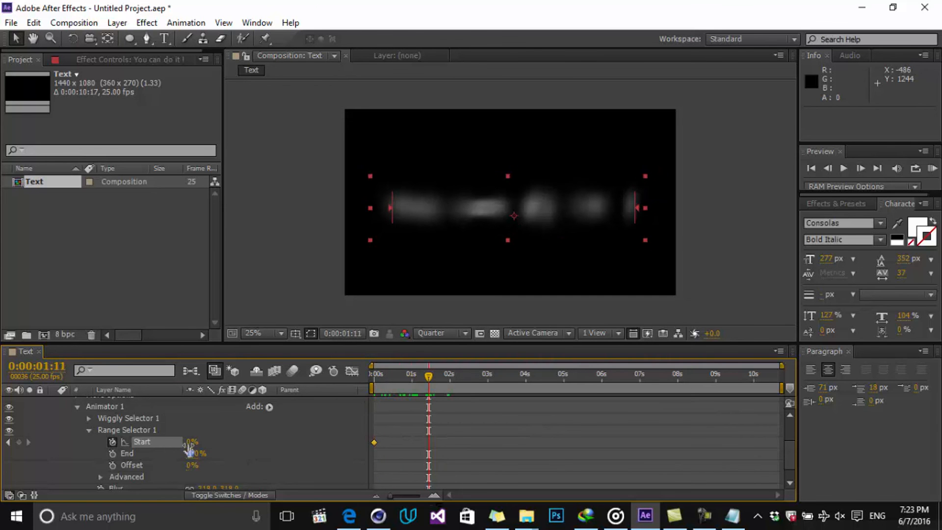
pyautogui.moveTo(192, 443); pyautogui.dragTo(323, 448)
# Preview the wiggling blur animation from the start of the timeline.
pyautogui.moveTo(428, 375); pyautogui.dragTo(374, 375)
pyautogui.press('KP_0')
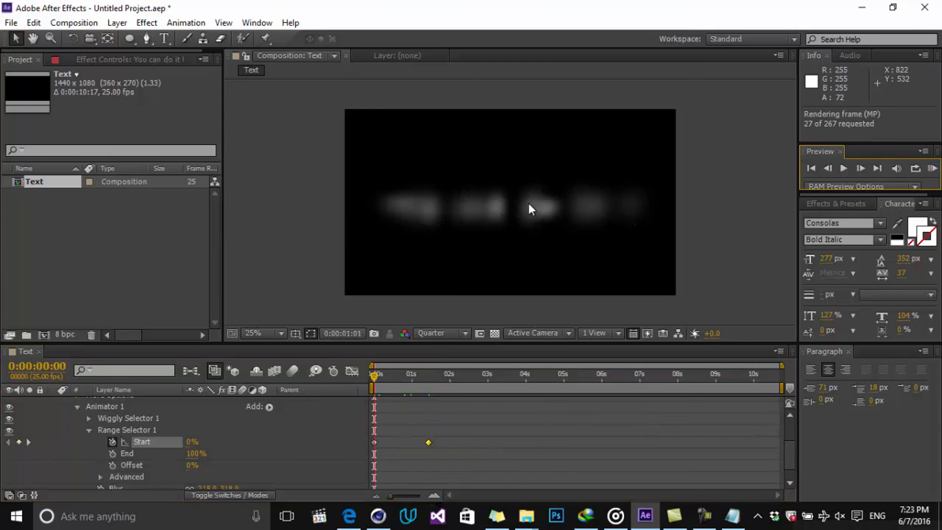
pyautogui.click(842, 166)
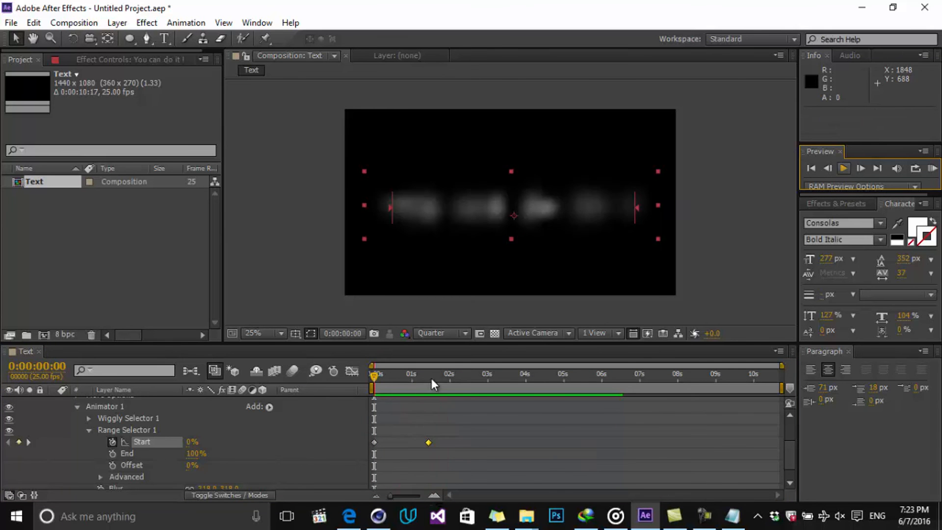
# Examine the selector types that can be added to the animator, including the Expression selector.
pyautogui.click(264, 438)
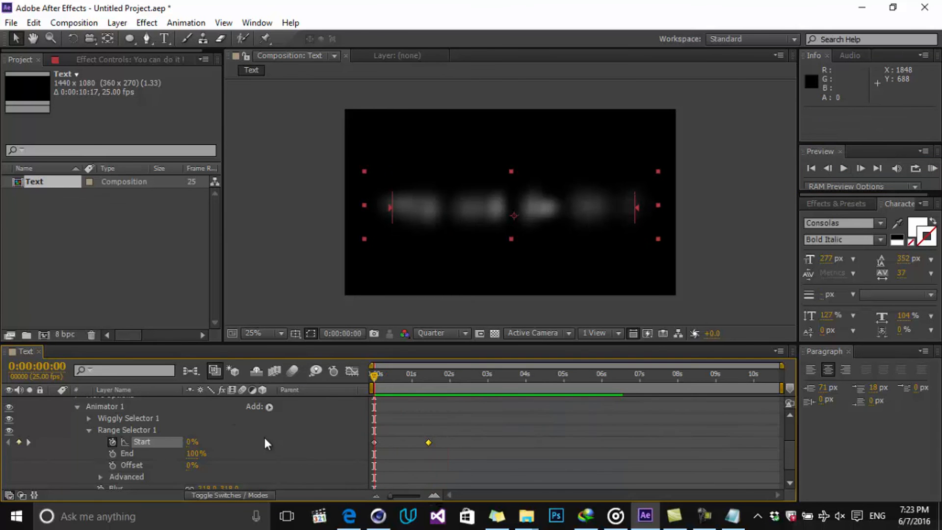
pyautogui.click(270, 408)
pyautogui.moveTo(314, 427)
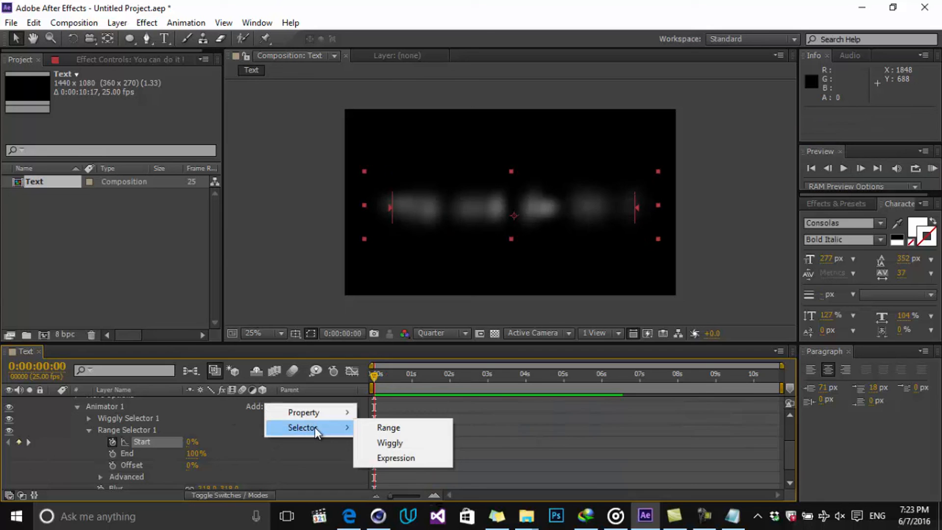
pyautogui.click(406, 458)
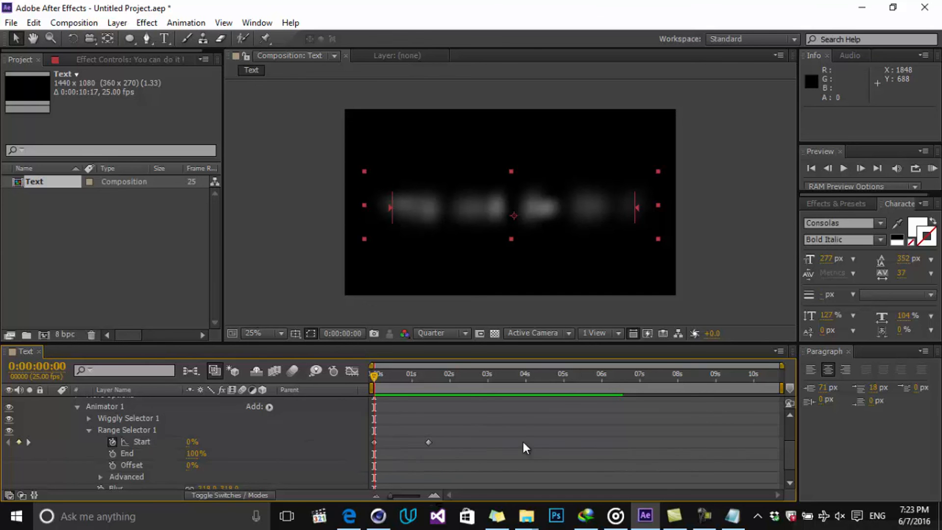
# Collapse all properties of the text layer in the timeline.
pyautogui.scroll(3, 308, 466)
pyautogui.click(65, 405)
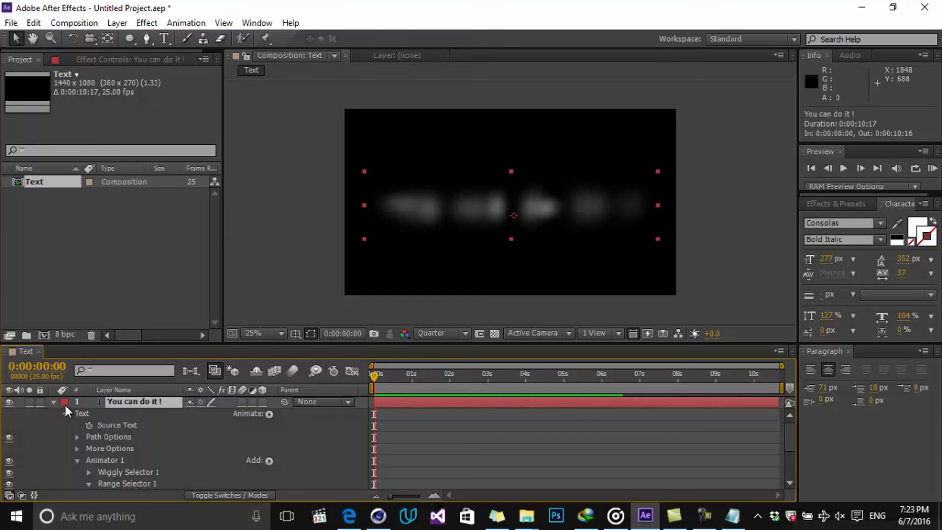
pyautogui.click(54, 403)
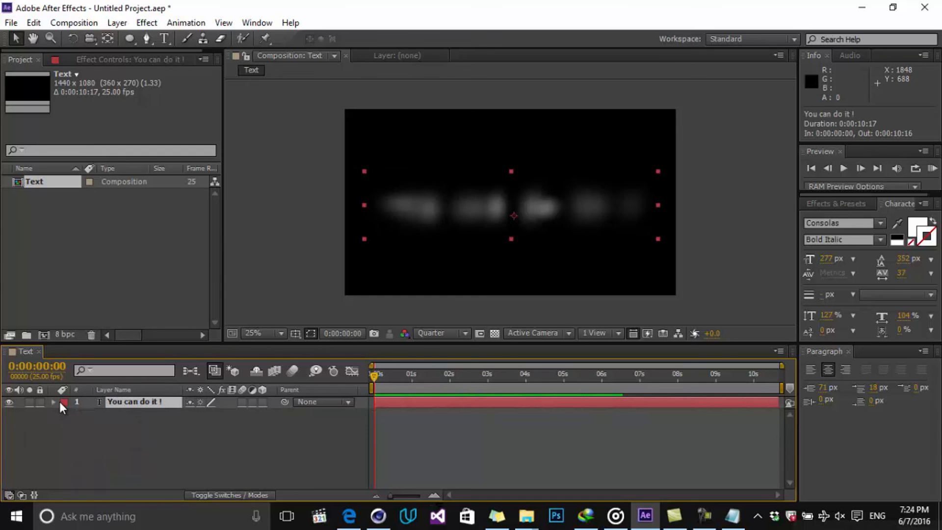